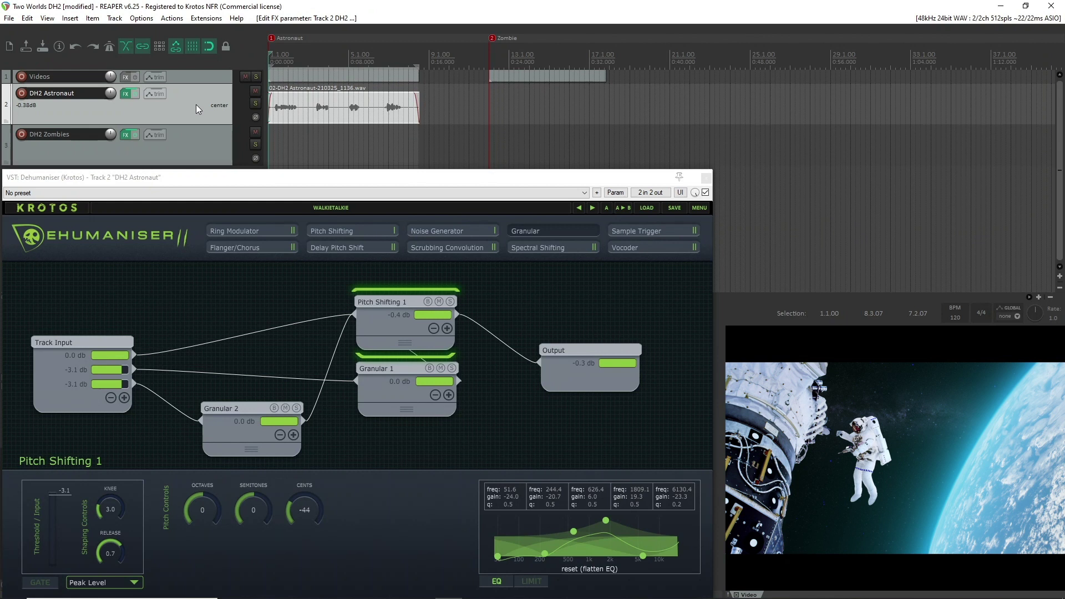
Preview the astronaut and zombie sections, then play the astronaut voice with its effects bypassed.
click(307, 54)
click(529, 54)
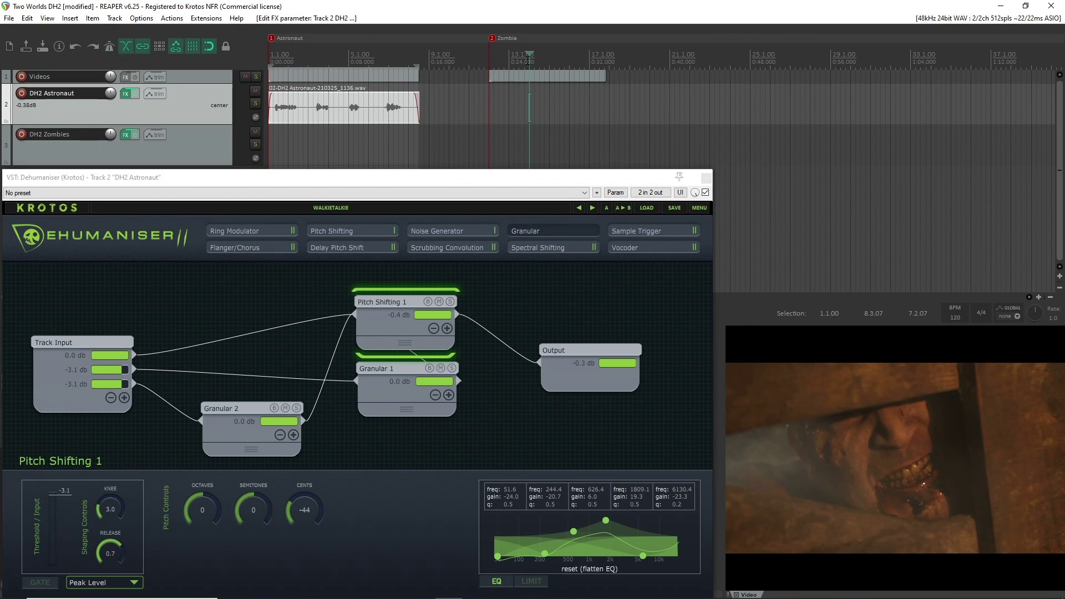
key(Home)
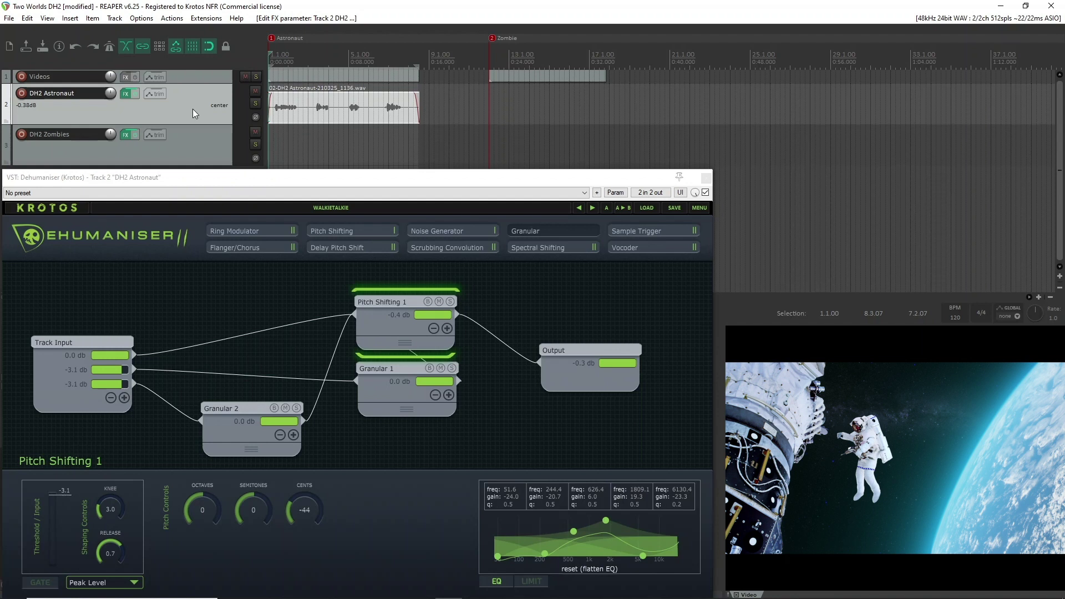
click(138, 96)
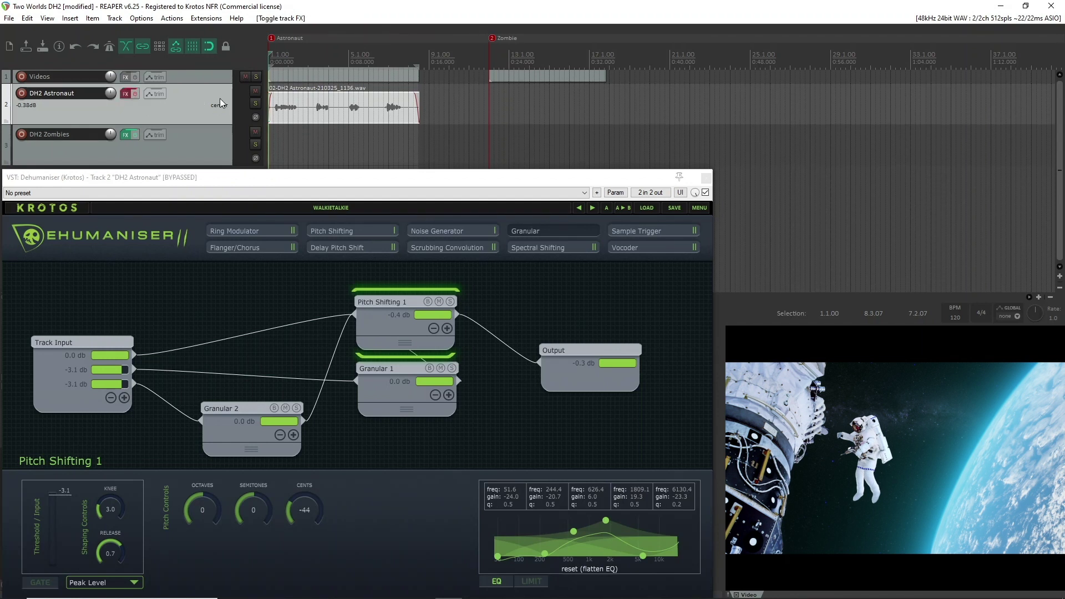
key(space)
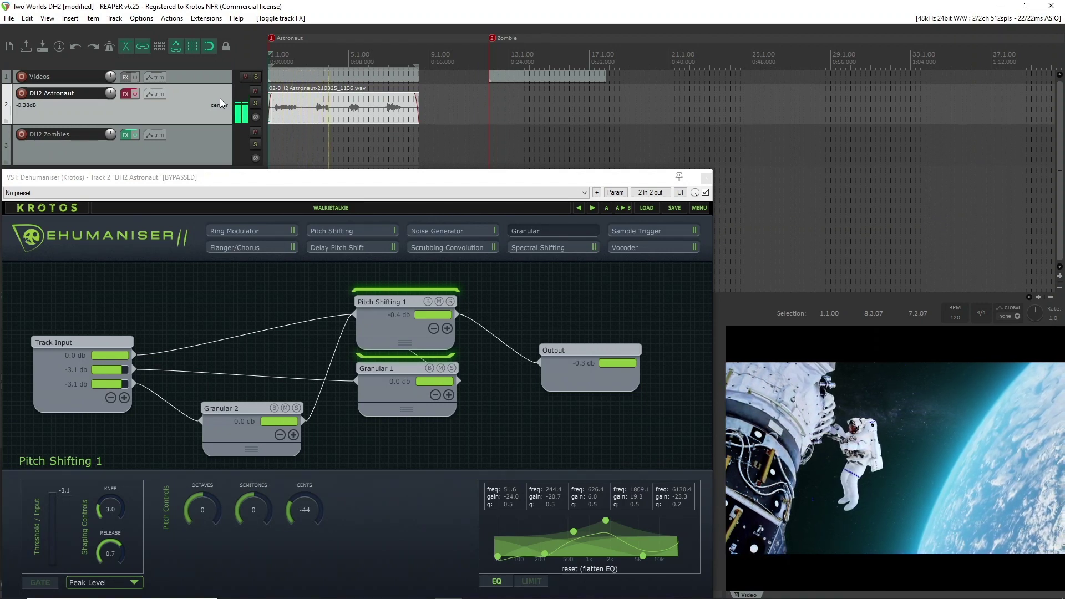
key(space)
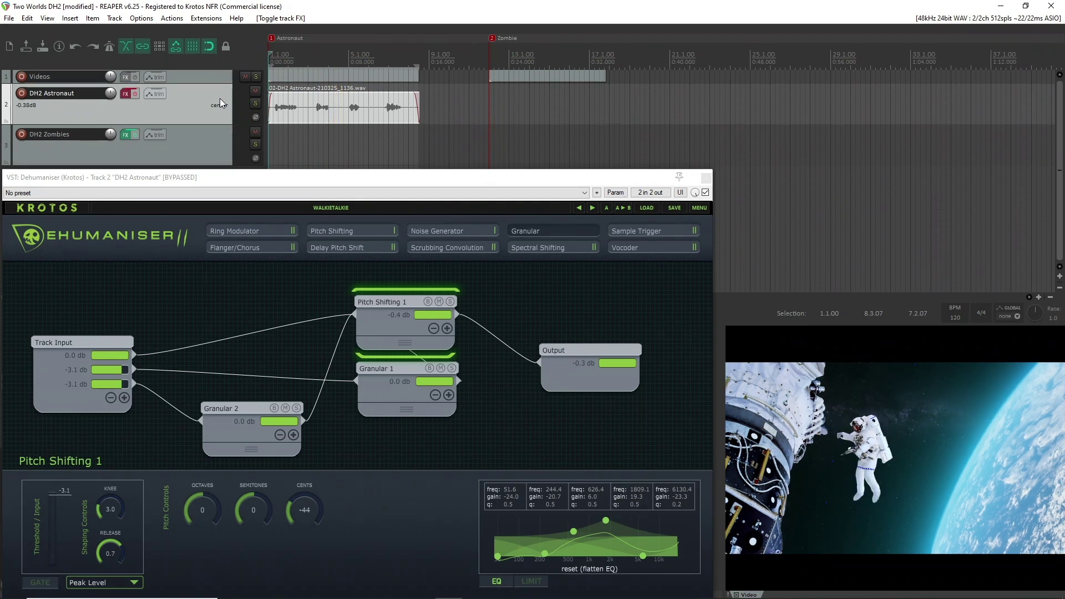
click(135, 96)
Load the 02_Dialogue › Radio › WalkieTalkie preset into the astronaut's Dehumaniser.
click(309, 208)
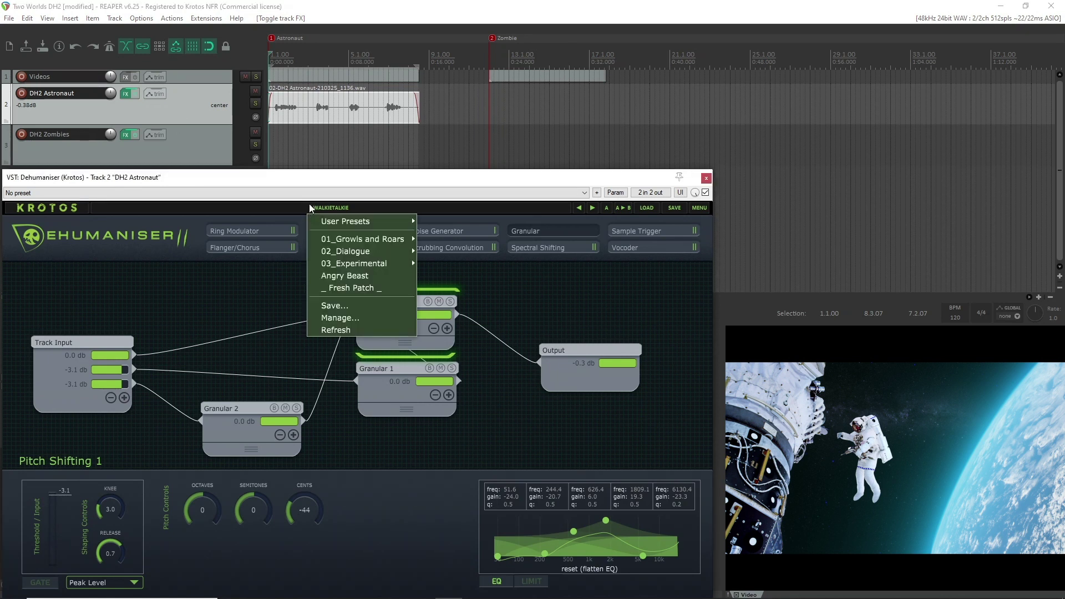
mouse_move(374, 251)
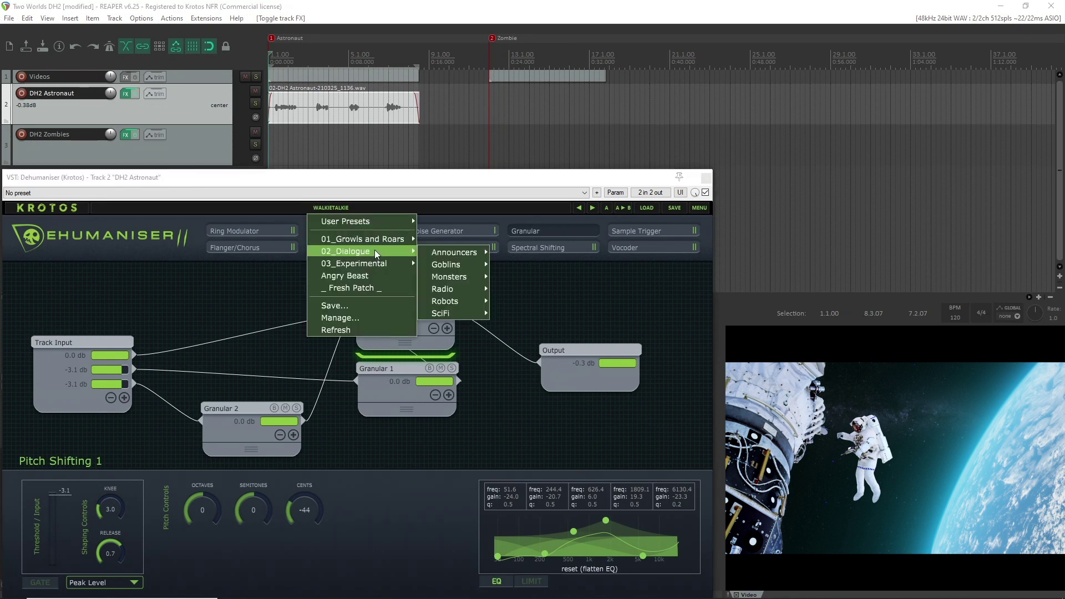
mouse_move(443, 290)
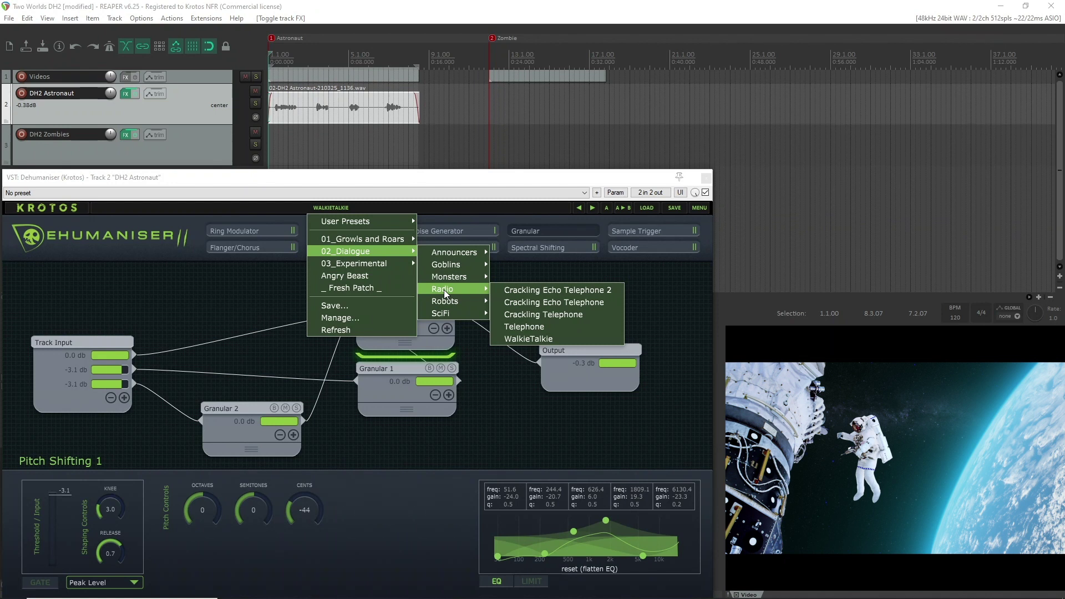
click(544, 339)
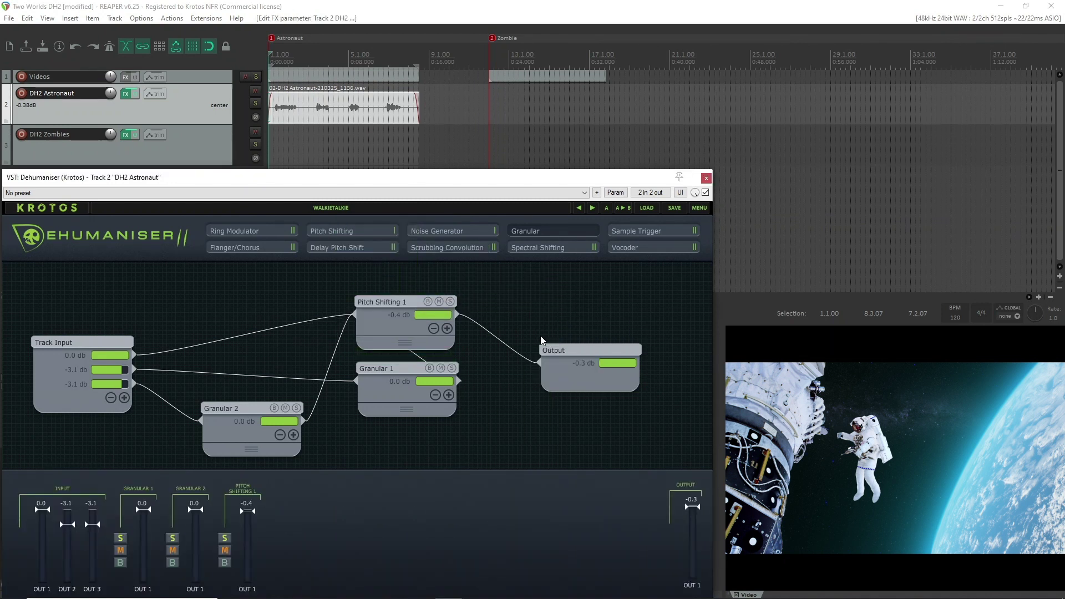
Detune Pitch Shifting 1 to -22 cents while playing back the WalkieTalkie astronaut voice.
click(397, 329)
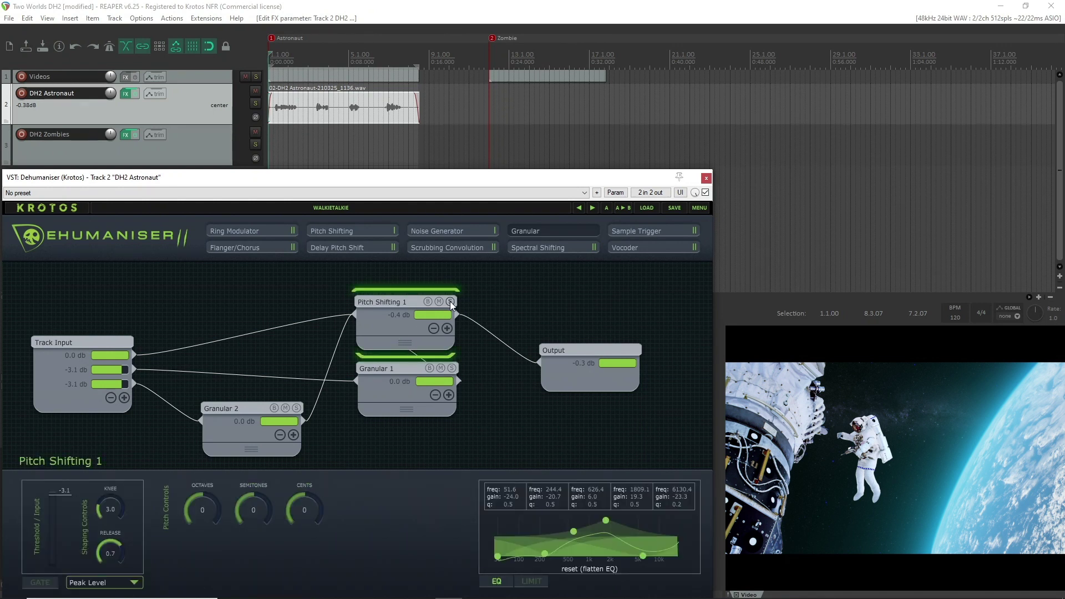
click(205, 111)
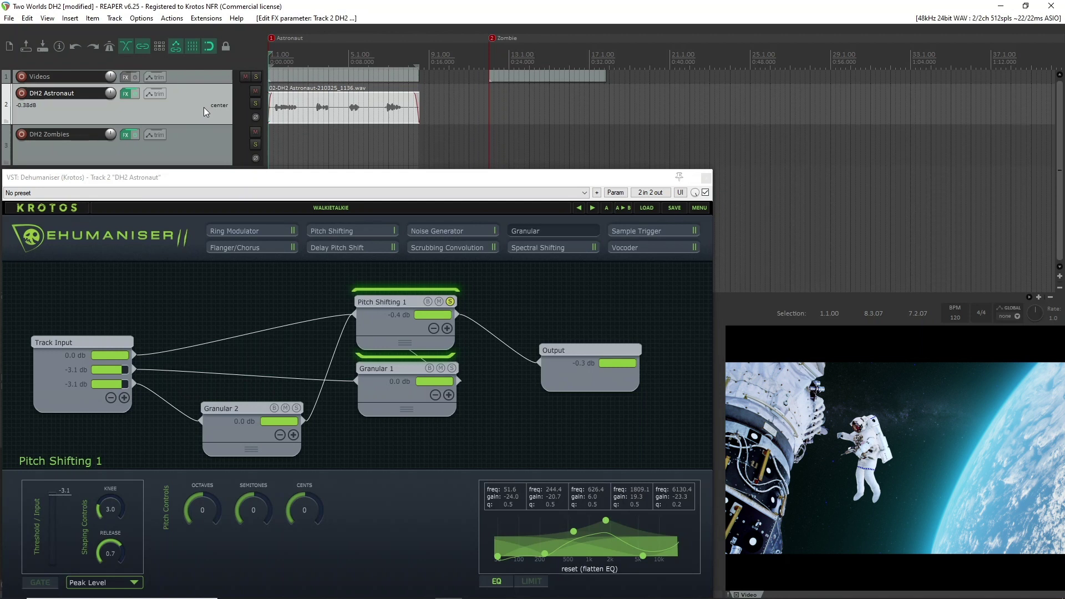
key(space)
key(space)
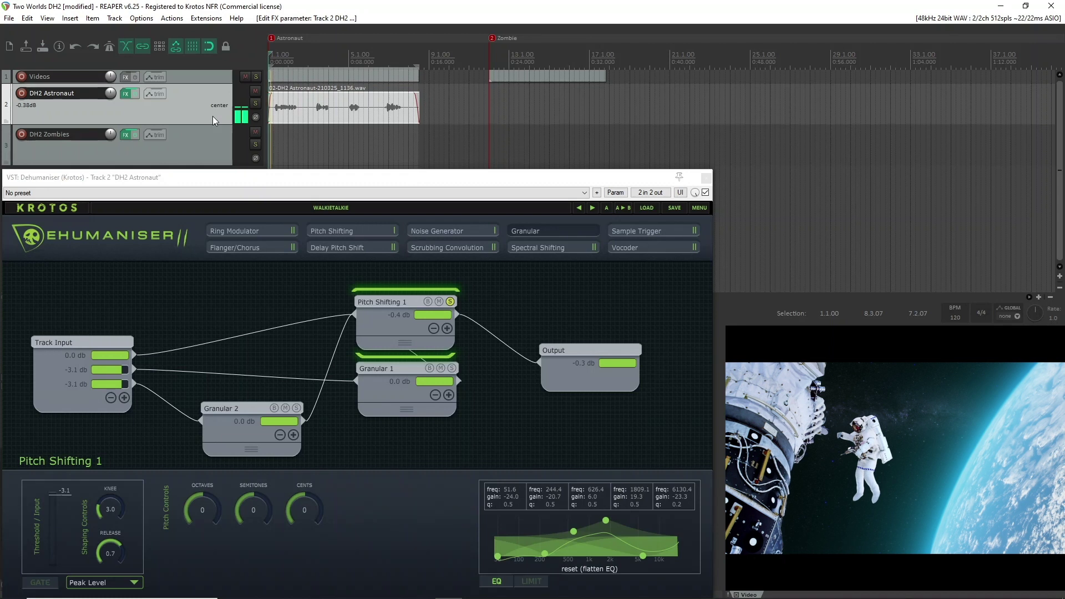
click(305, 493)
mouse_move(305, 493)
mouse_down()
mouse_move(315, 440)
mouse_move(302, 507)
mouse_up()
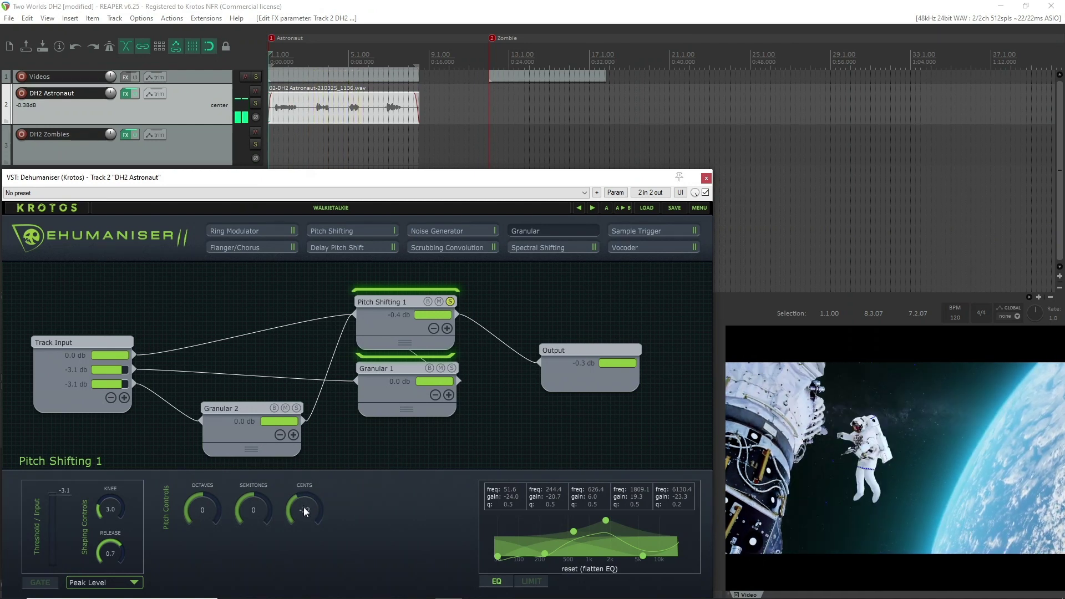
click(202, 117)
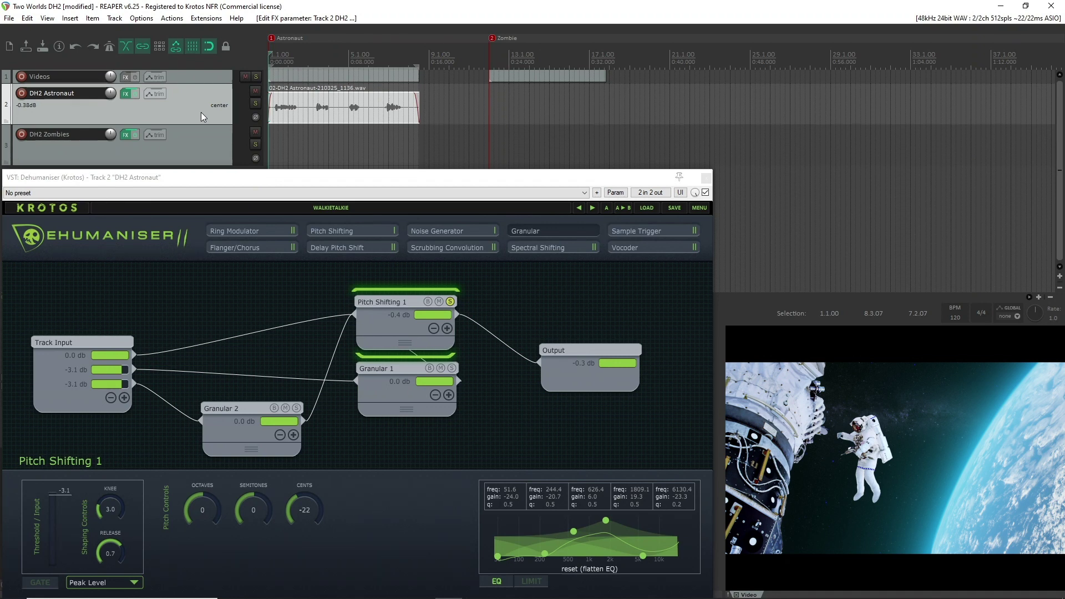
Set Granular 1 to grain size 3 and max voices 15 while auditioning the astronaut voice.
click(398, 393)
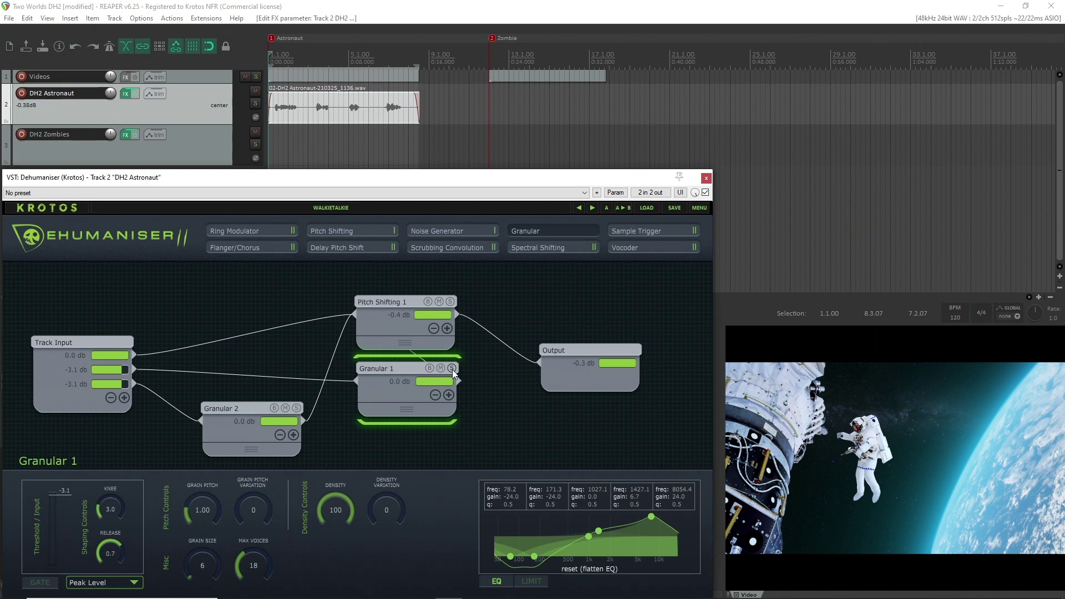
click(202, 114)
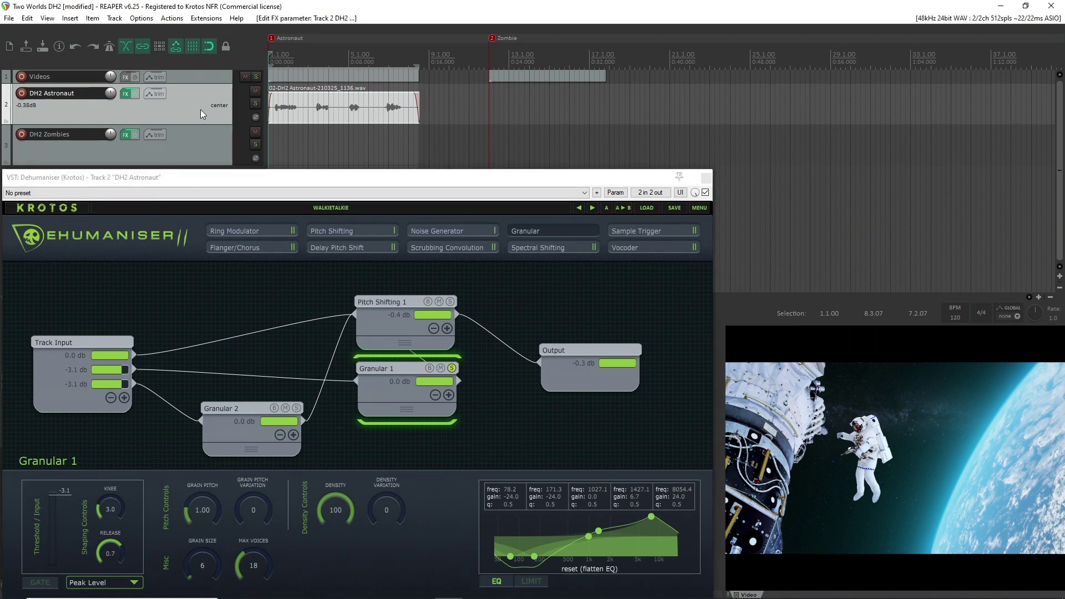
key(space)
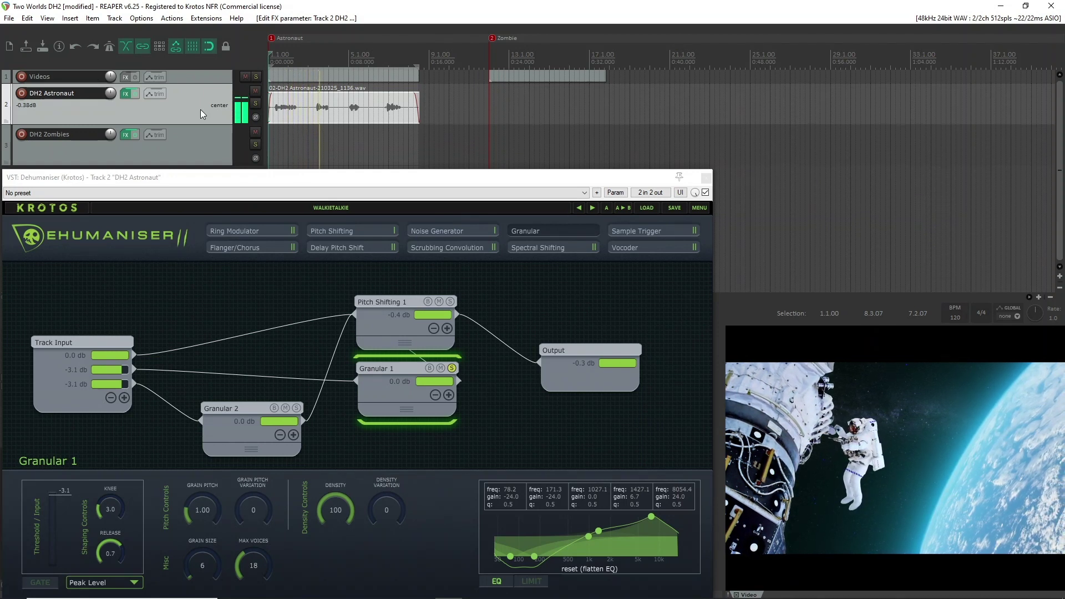
key(space)
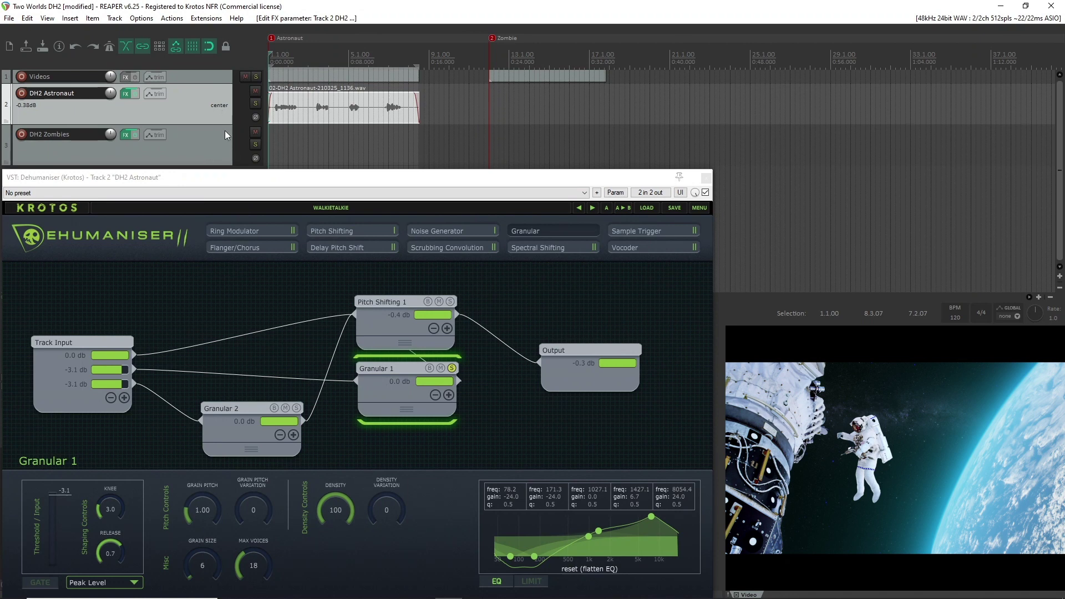
key(space)
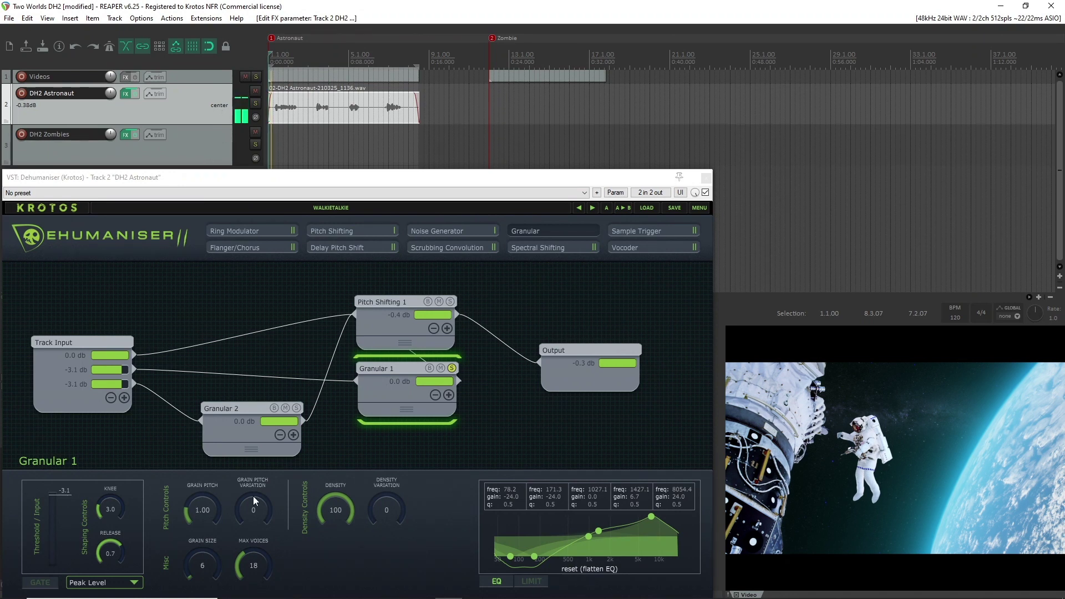
mouse_move(202, 560)
mouse_down()
mouse_move(204, 530)
mouse_move(205, 559)
mouse_up()
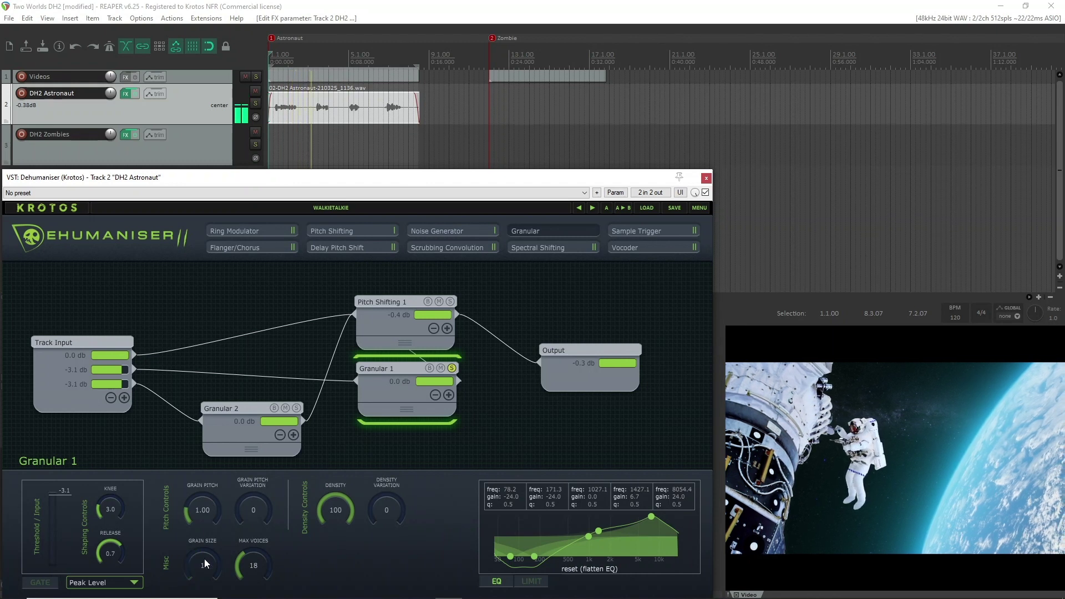
drag(238, 558, 247, 580)
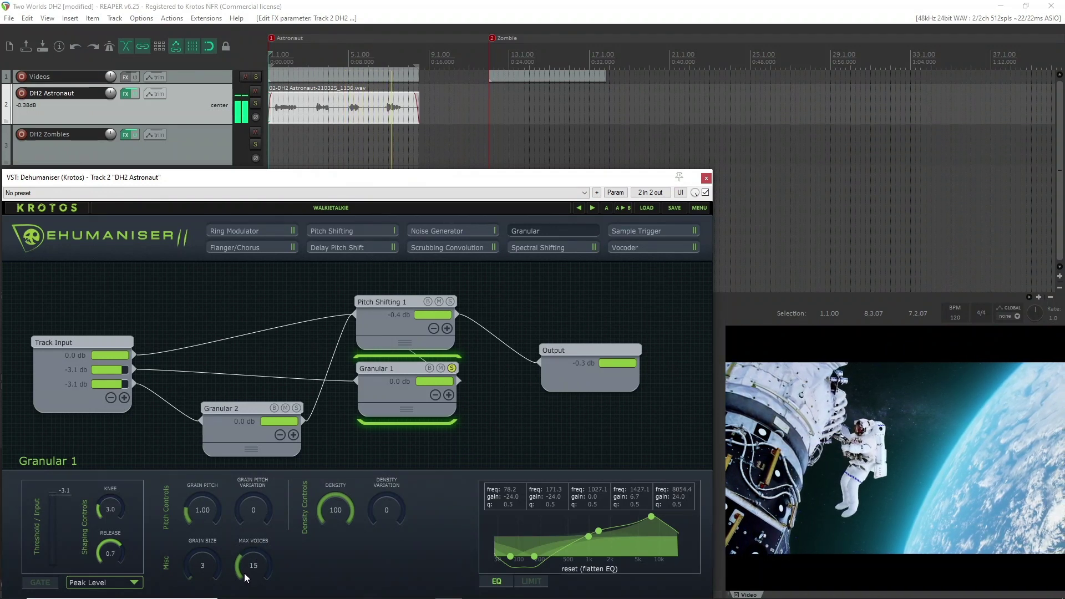
click(198, 118)
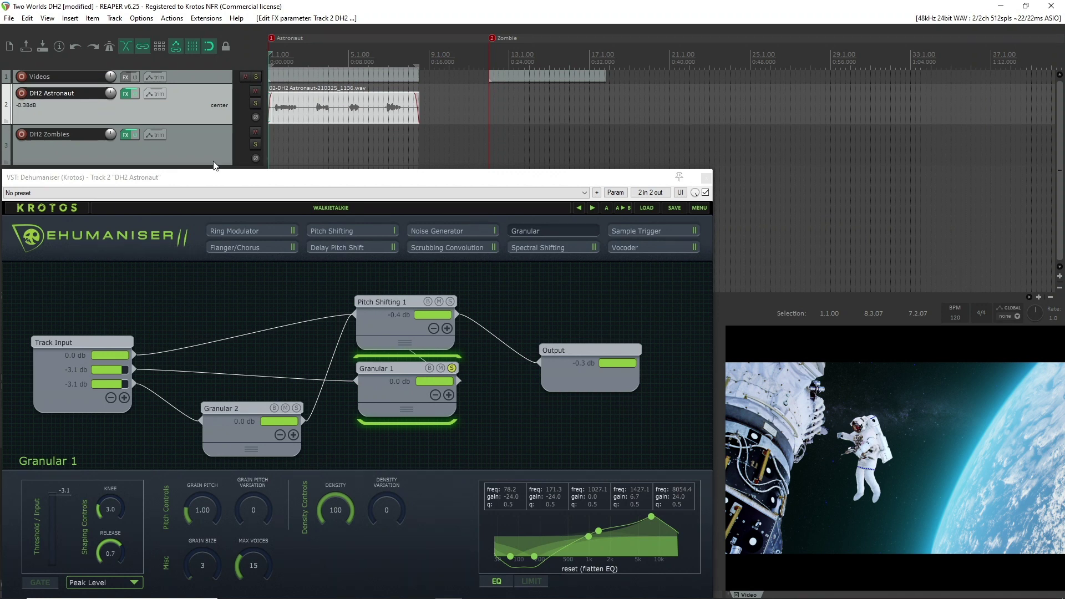
Solo the Granular 2 module and play back the processed astronaut voice.
click(450, 368)
click(229, 424)
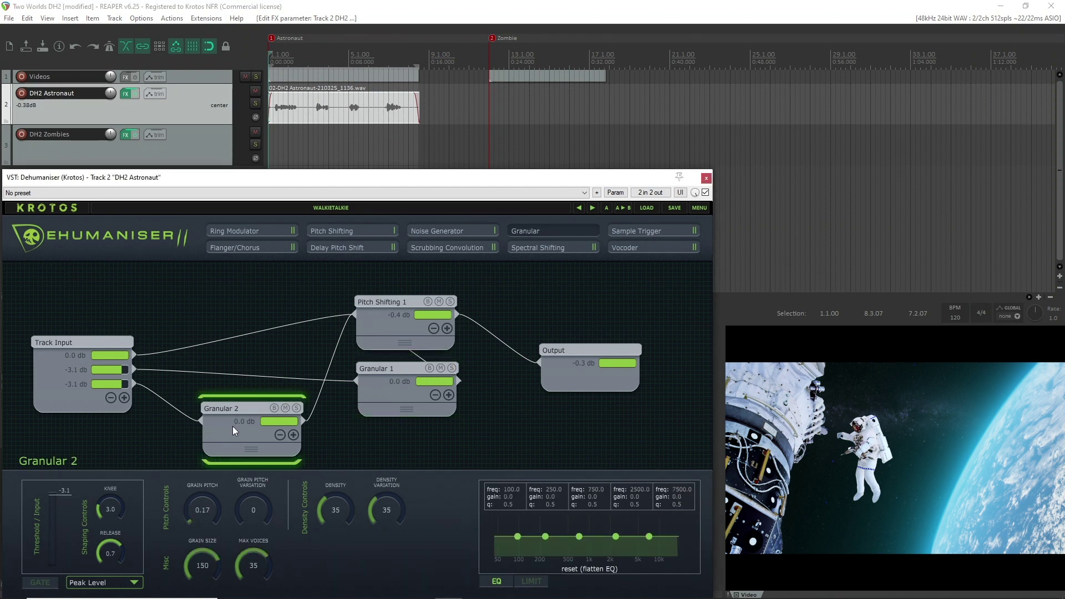
click(297, 408)
click(212, 108)
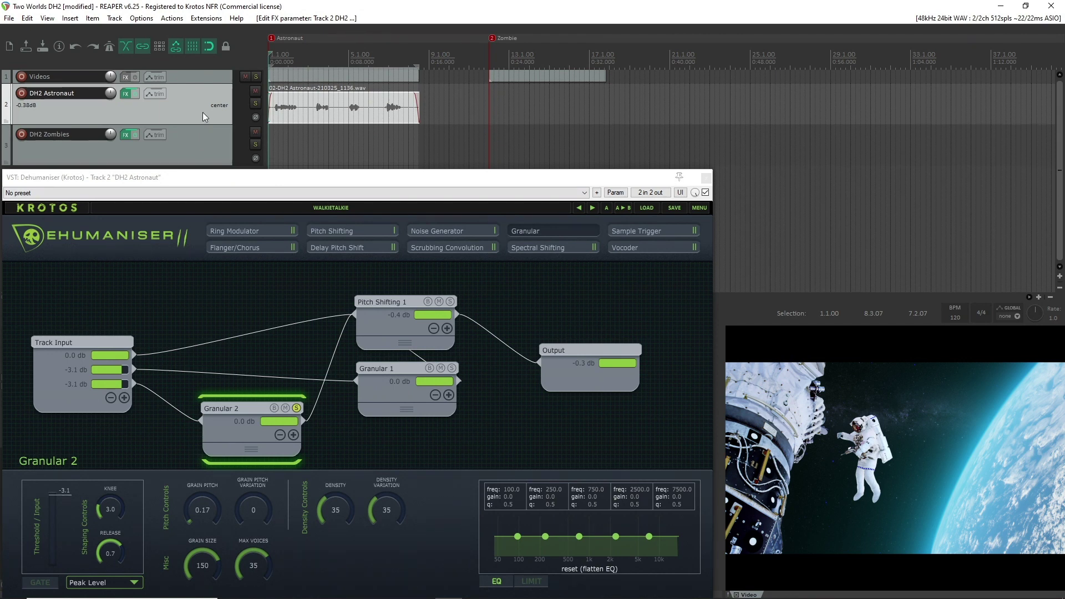
key(space)
key(space)
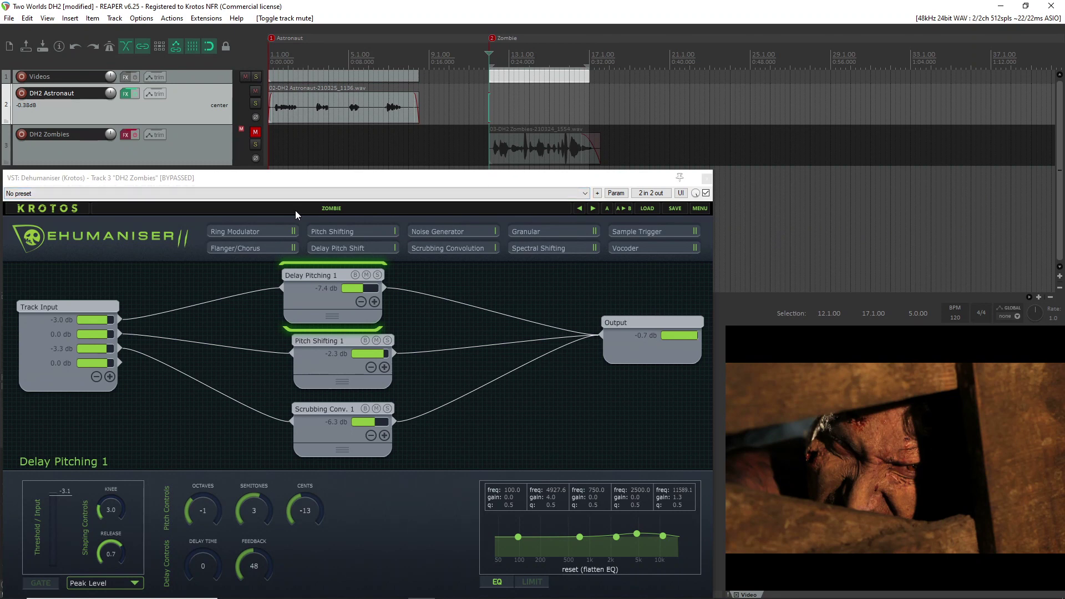
Unmute DH2 Zombies, then add, patch and delete a trial Delay Pitching 2 module.
click(215, 146)
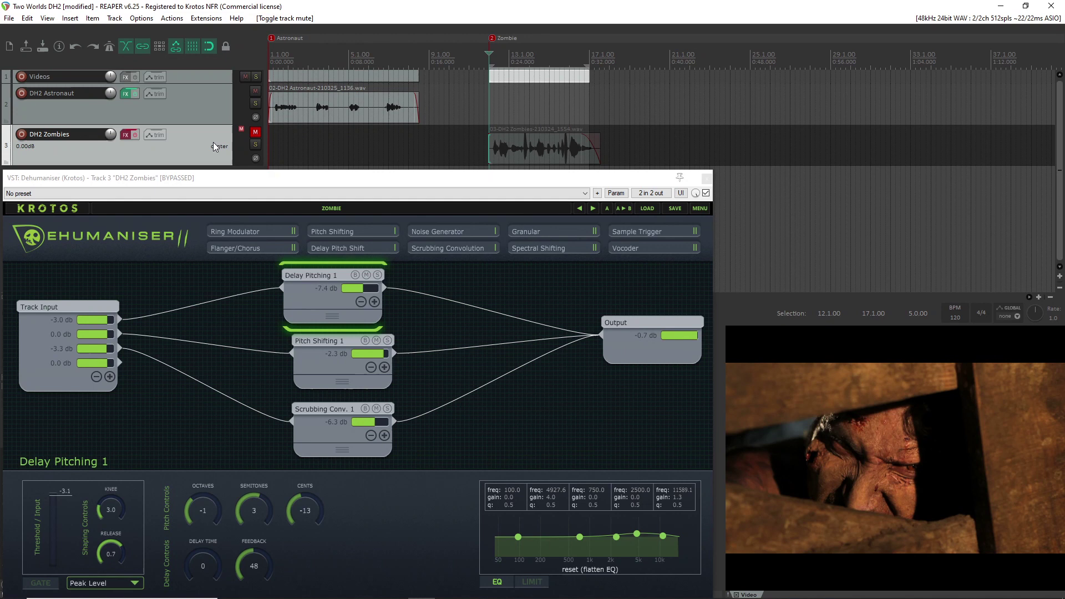
click(256, 132)
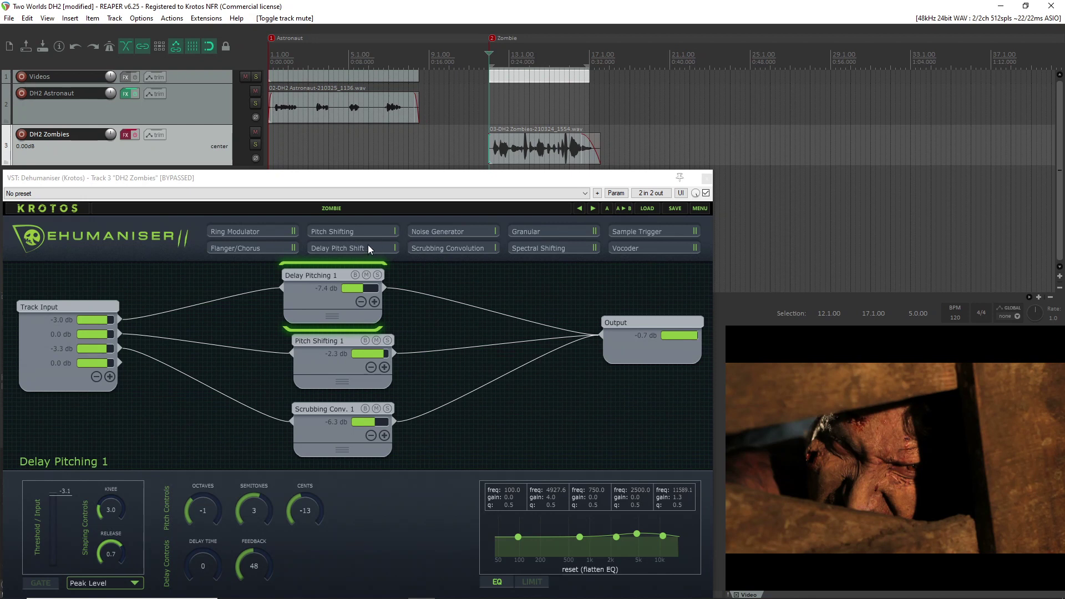
drag(369, 245, 446, 293)
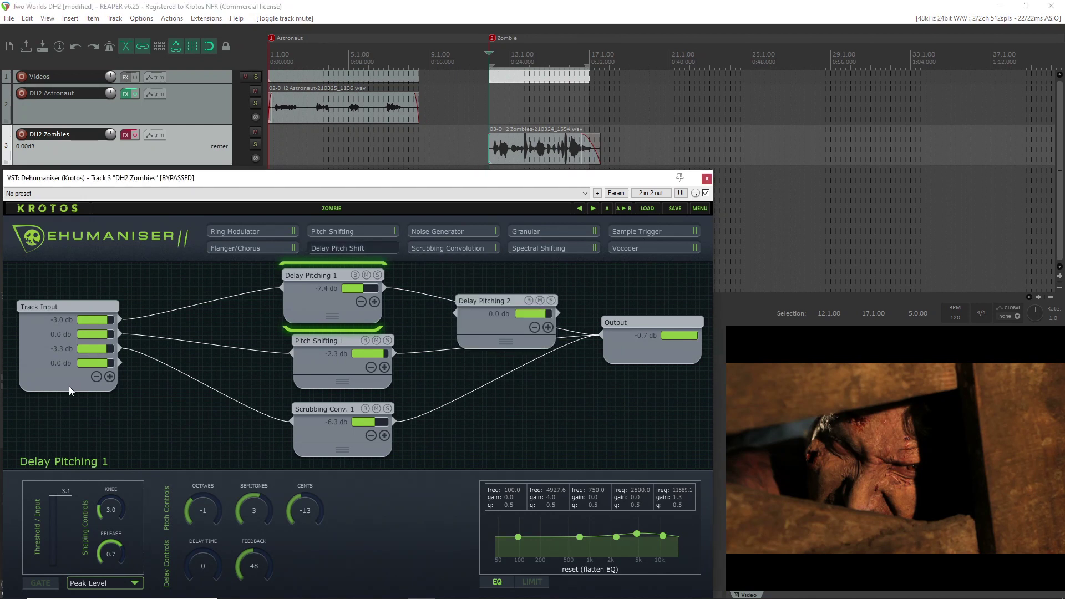
drag(120, 361, 453, 314)
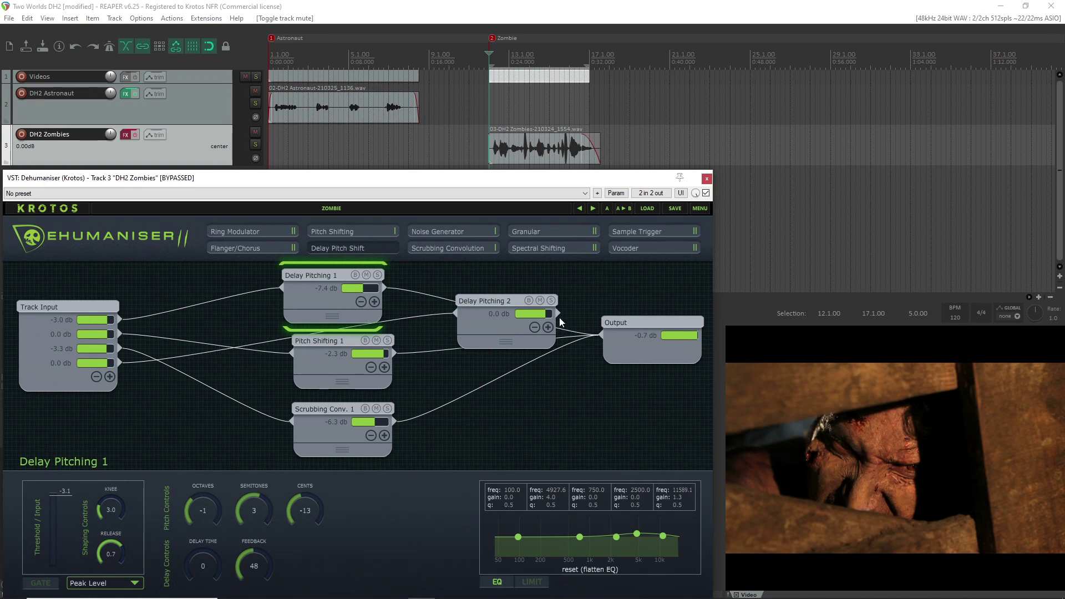
click(490, 321)
key(Delete)
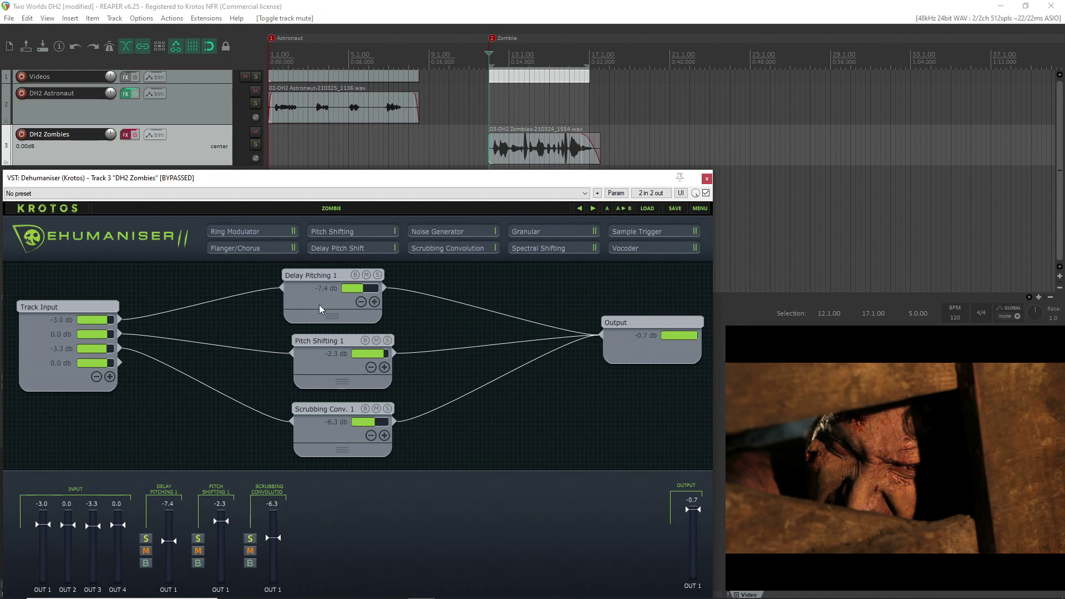
click(215, 158)
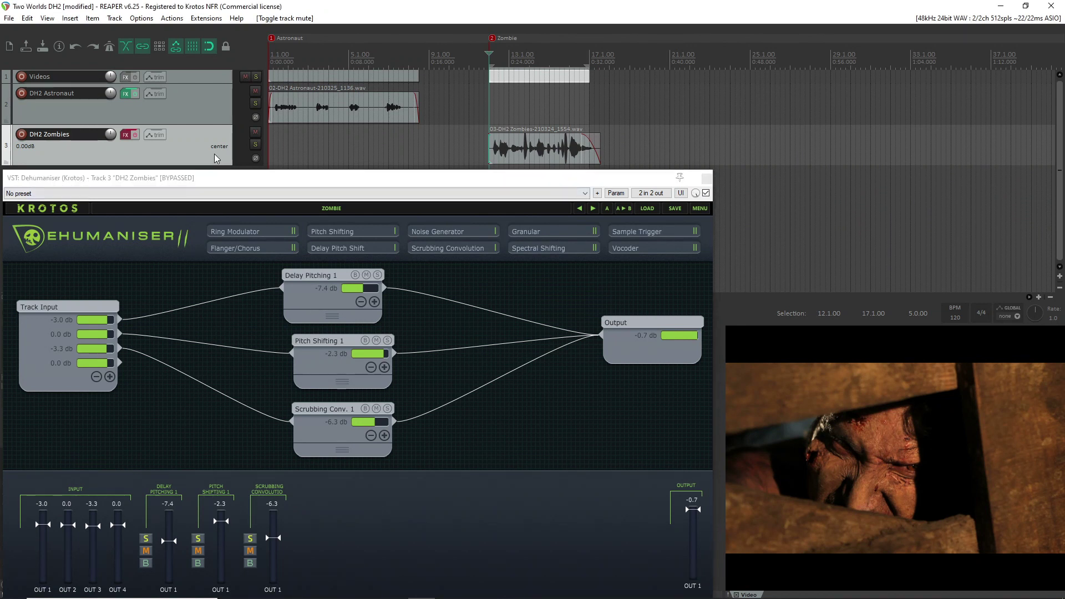
key(space)
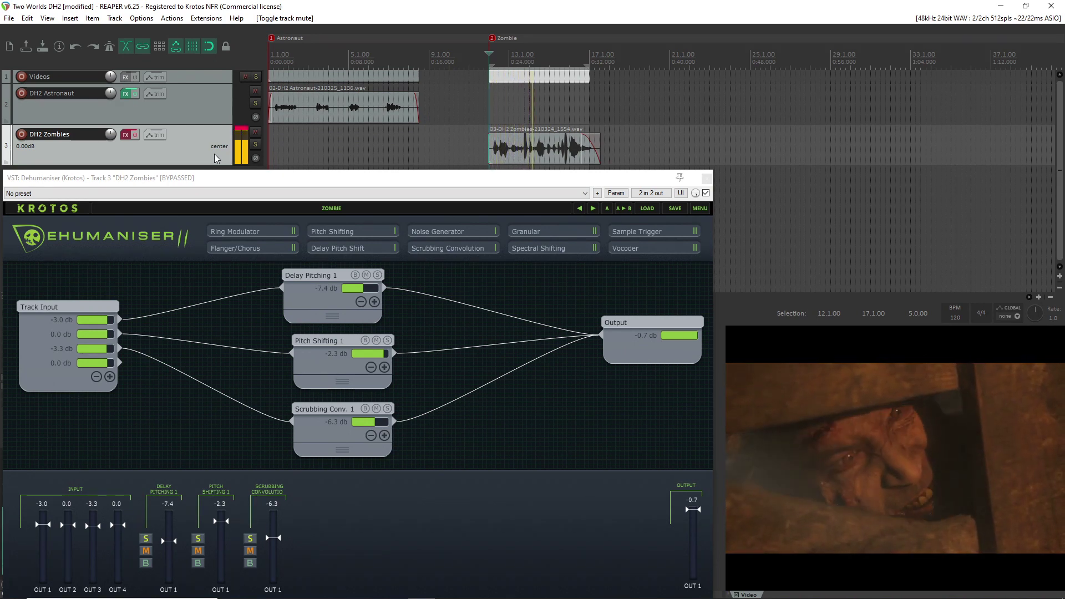
key(space)
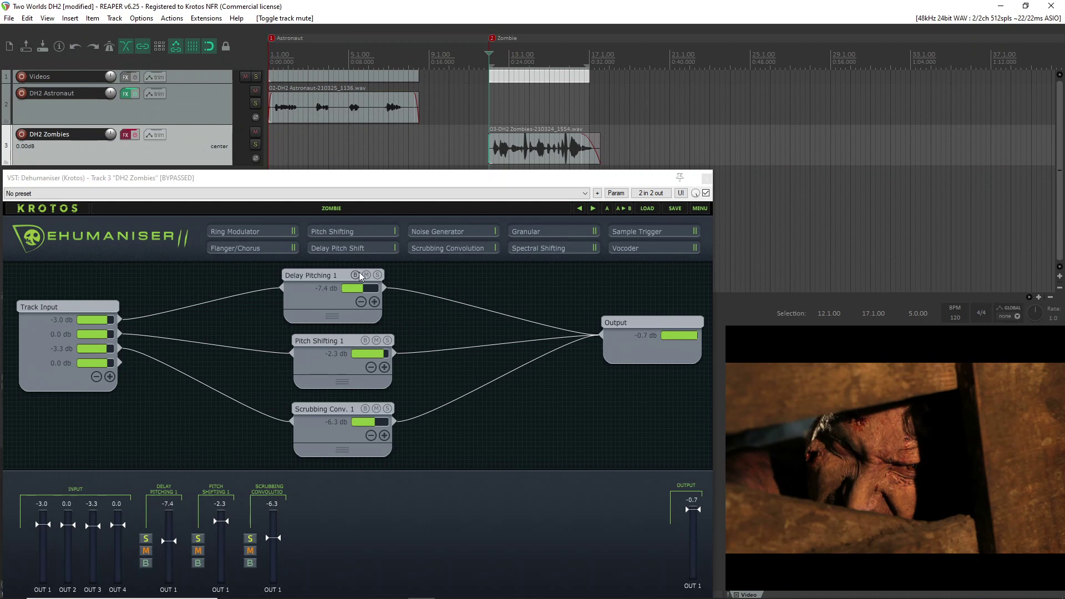
Re-enable the zombie effects and set Delay Pitching 1 to +1 semitone, 26 cents, feedback 46.
click(333, 299)
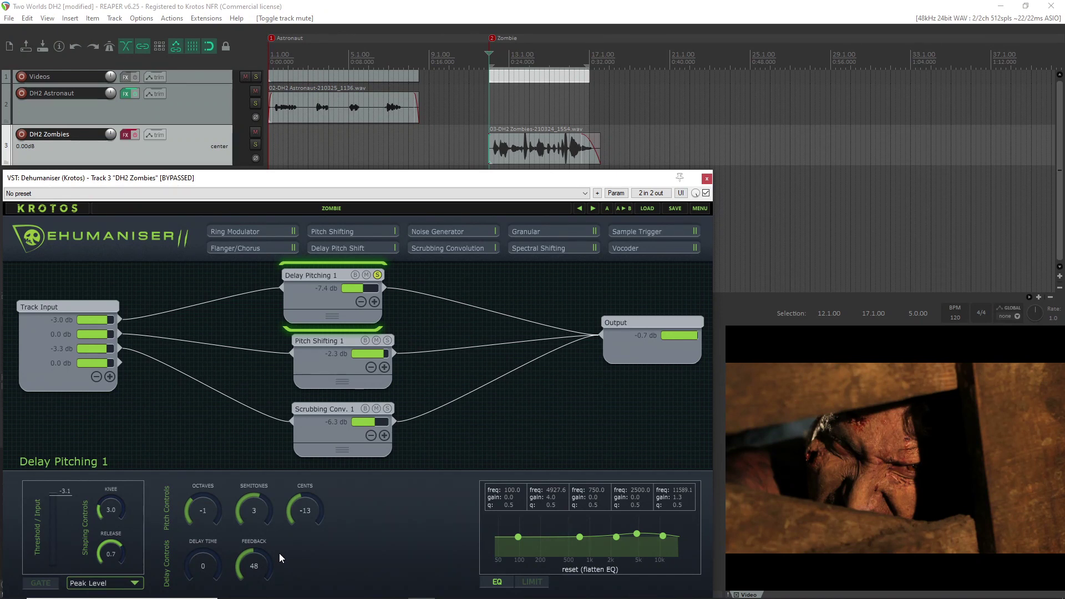
key(b)
key(space)
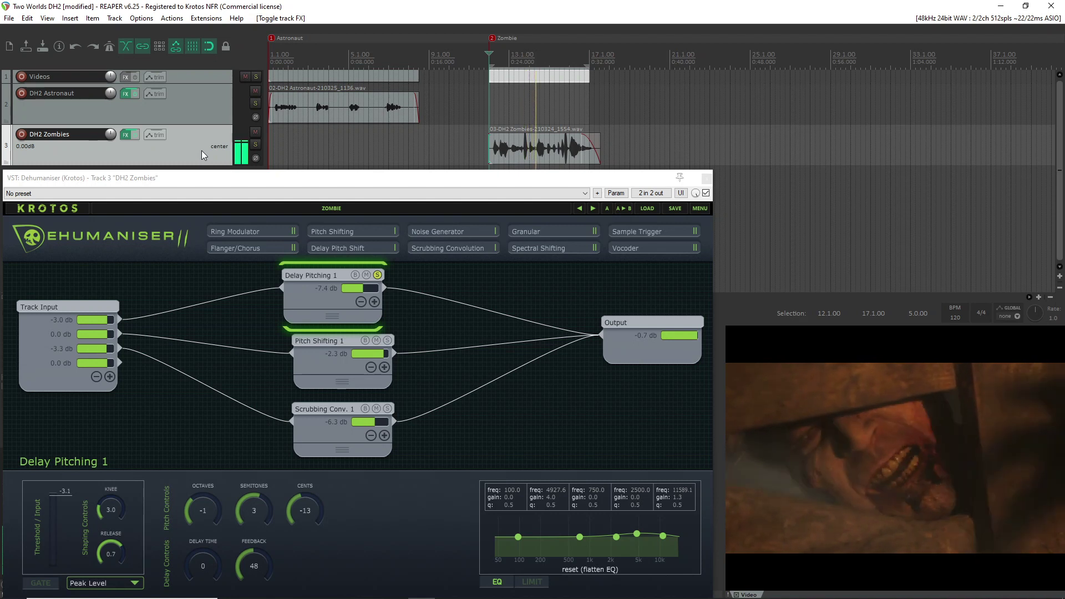
key(space)
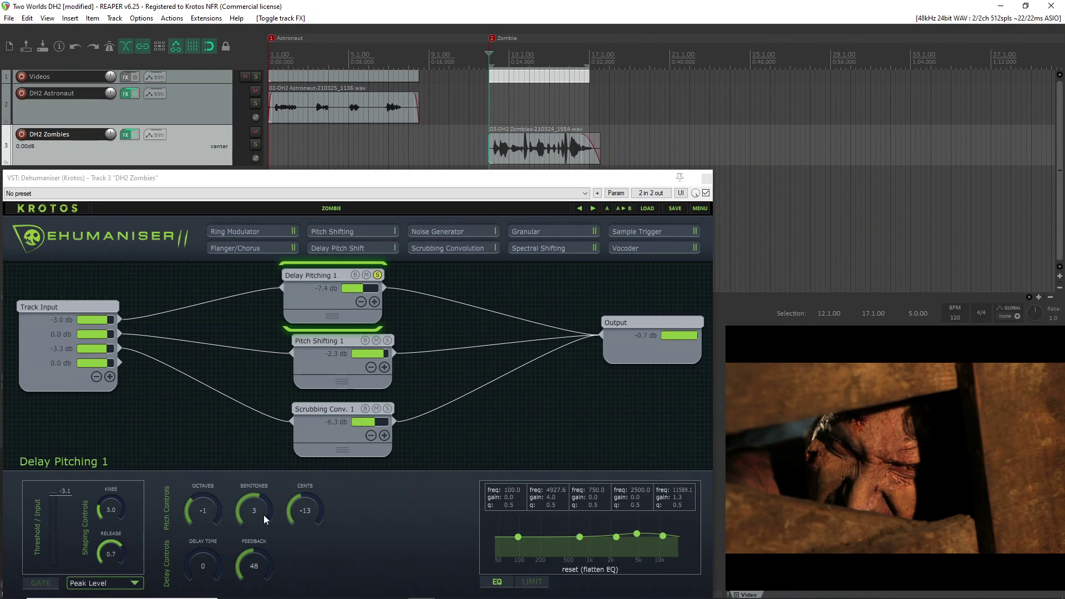
key(space)
drag(264, 515, 309, 482)
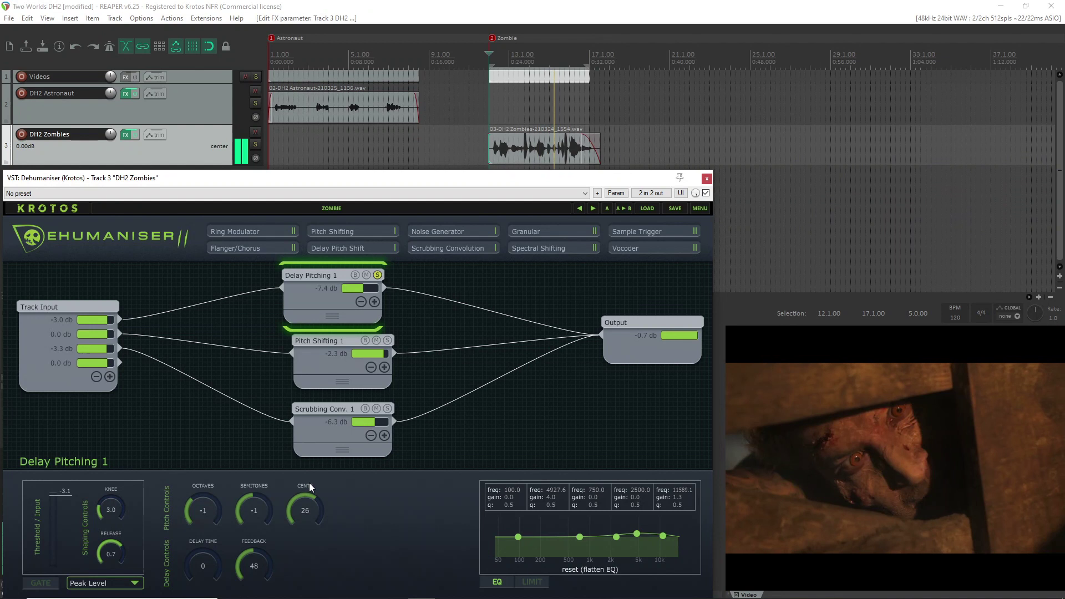
drag(261, 550, 276, 514)
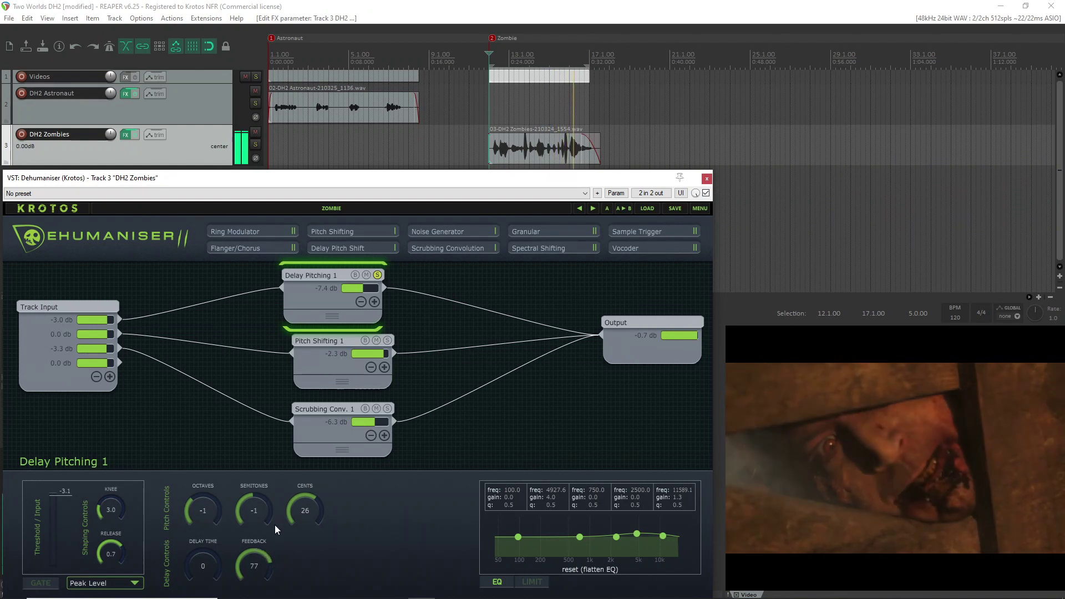
drag(221, 550, 221, 547)
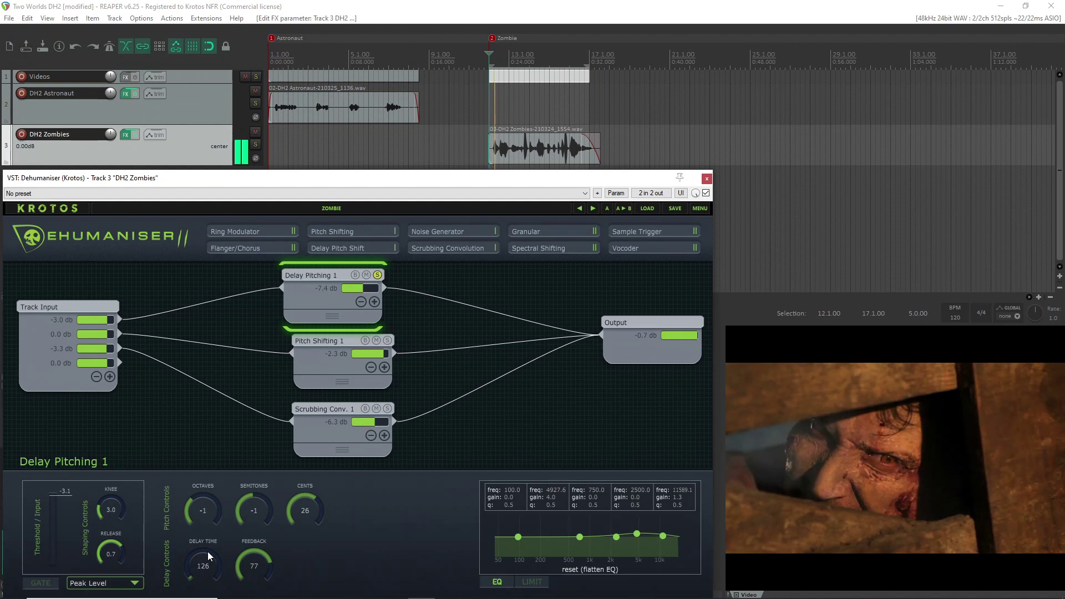
drag(196, 558, 242, 593)
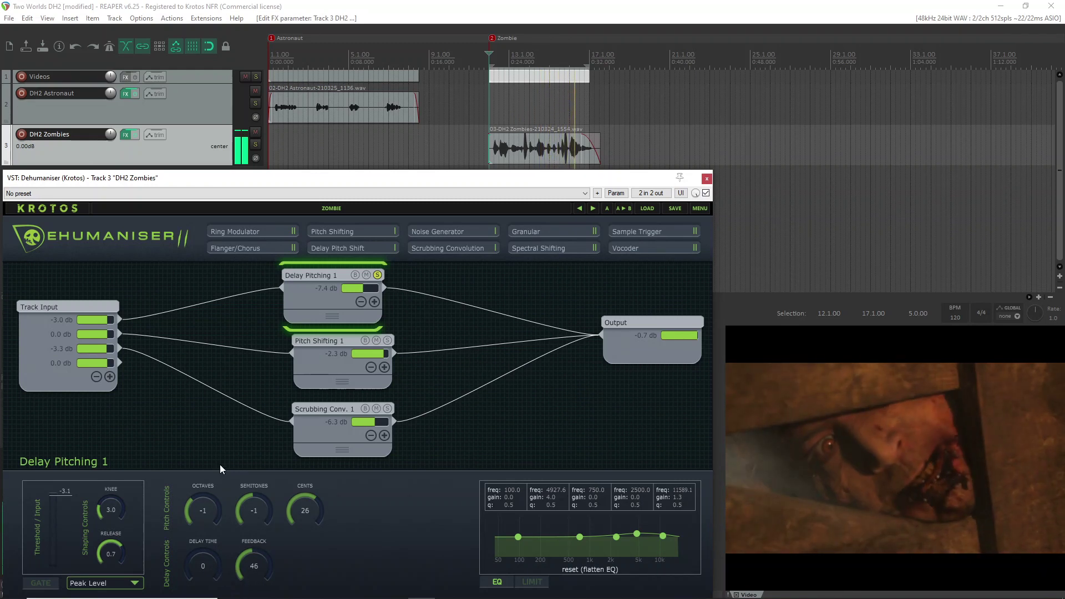
click(203, 160)
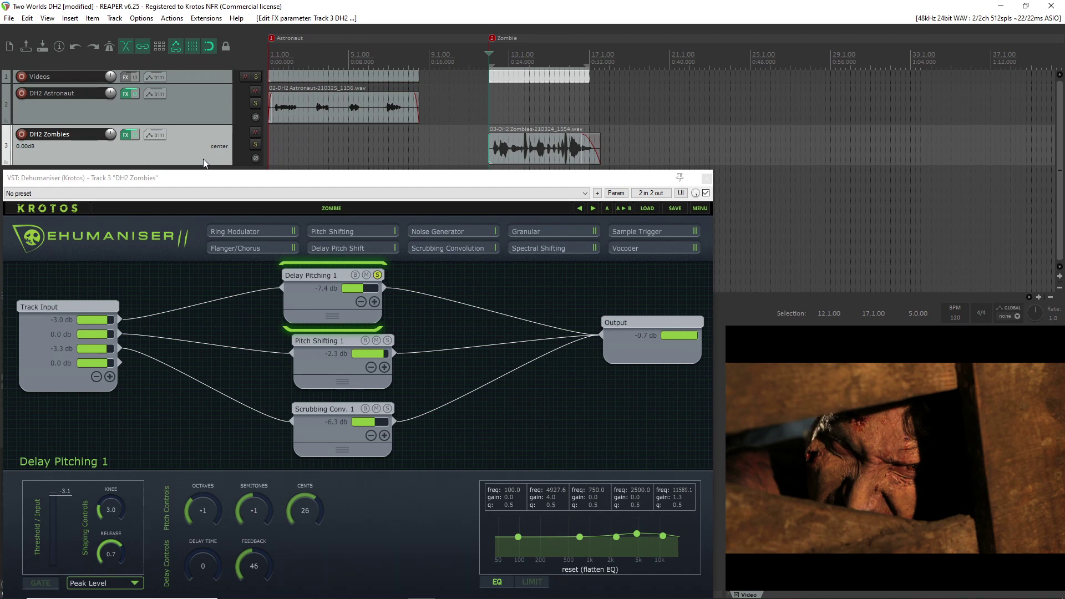
Set the zombie chain's Pitch Shifting 1 to -3 semitones while playing the clip.
click(329, 361)
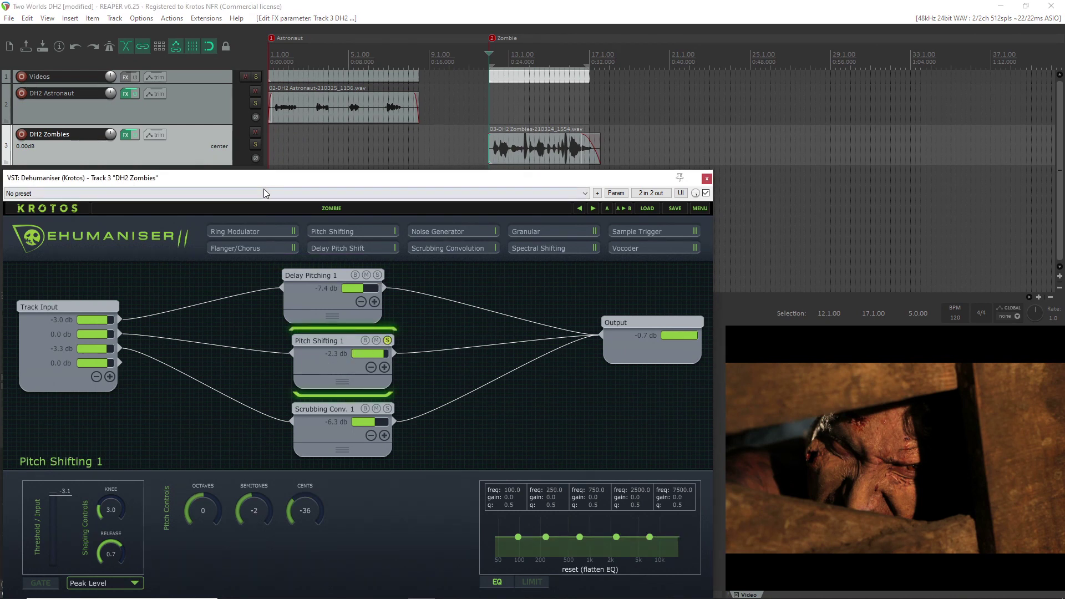
click(208, 148)
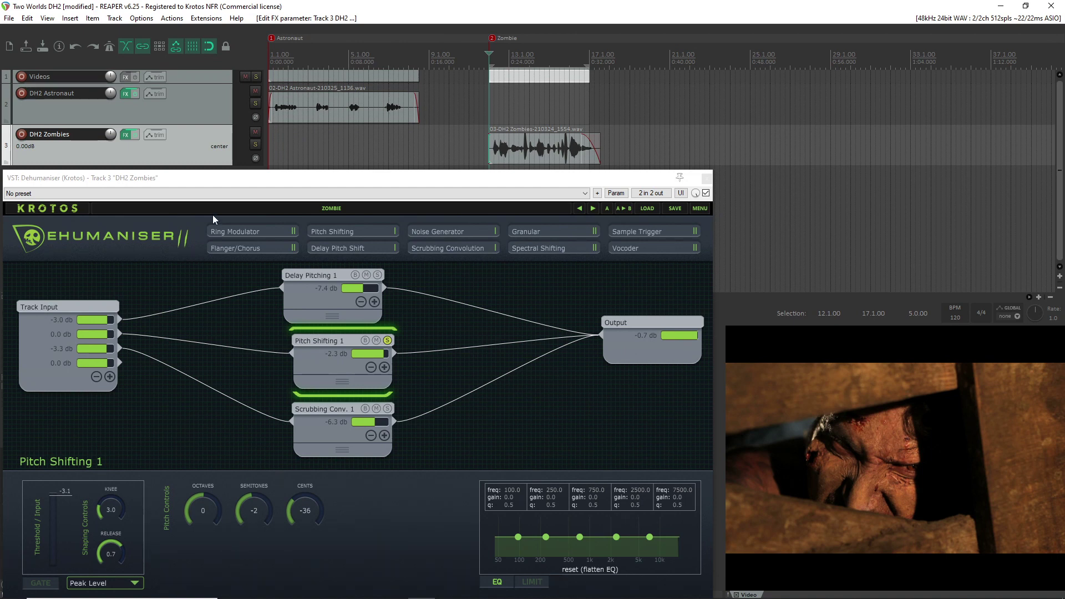
key(space)
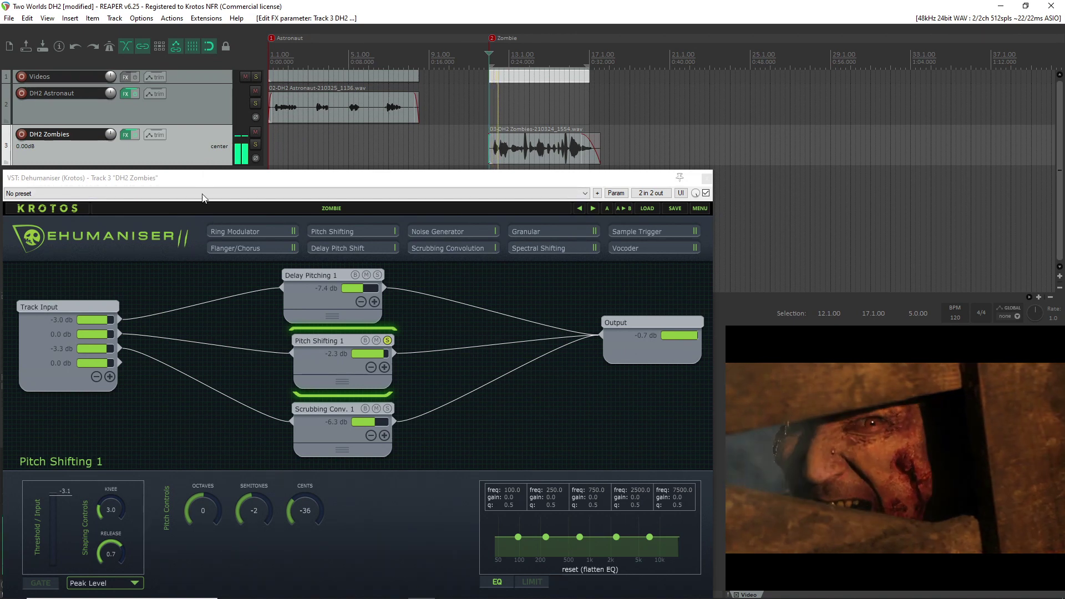
drag(248, 500, 247, 505)
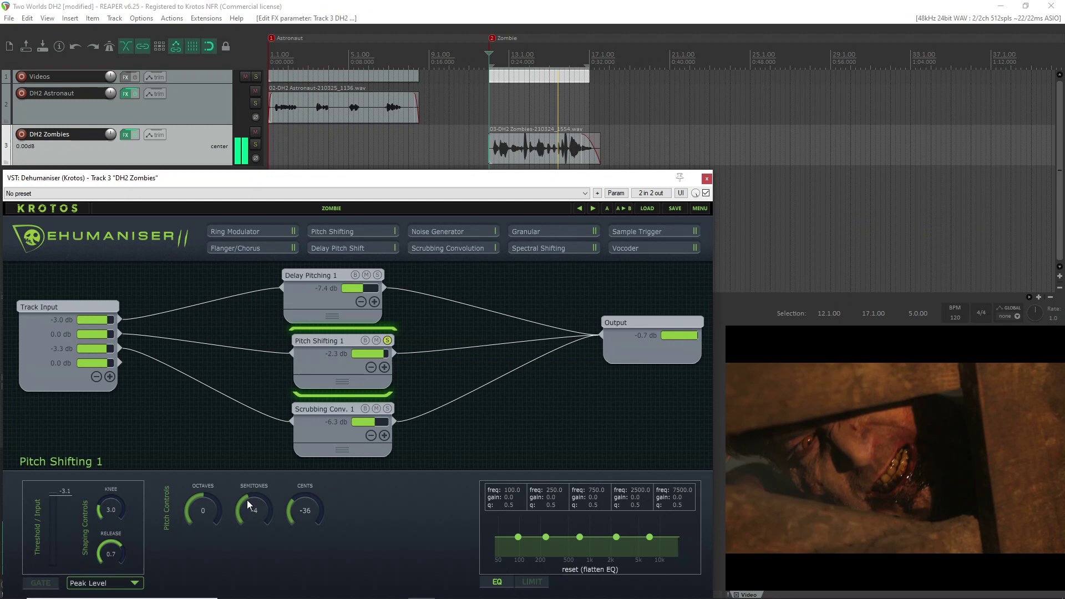
drag(247, 500, 247, 496)
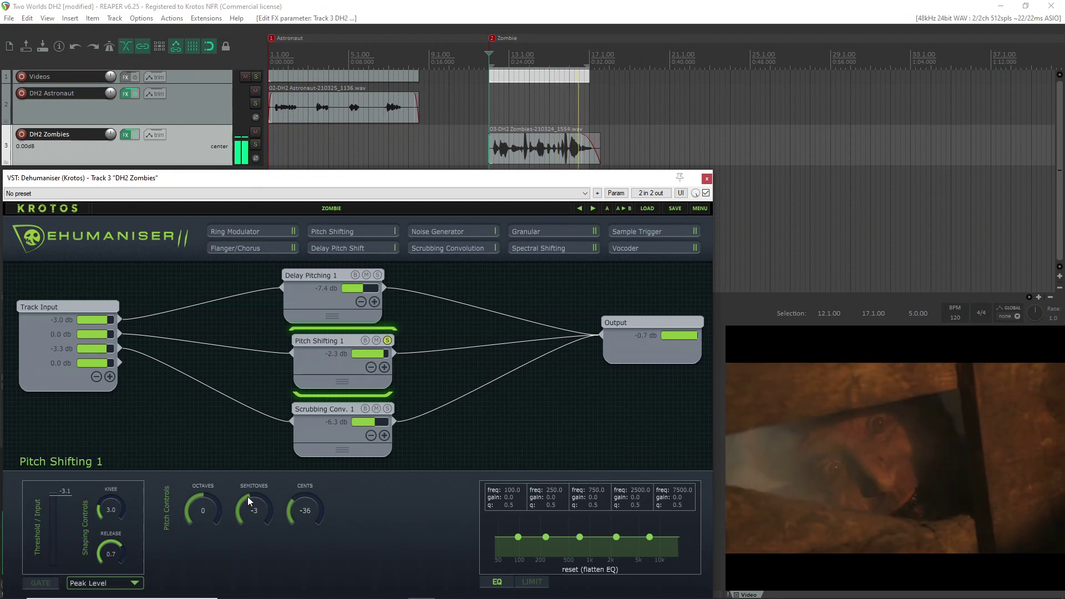
click(201, 154)
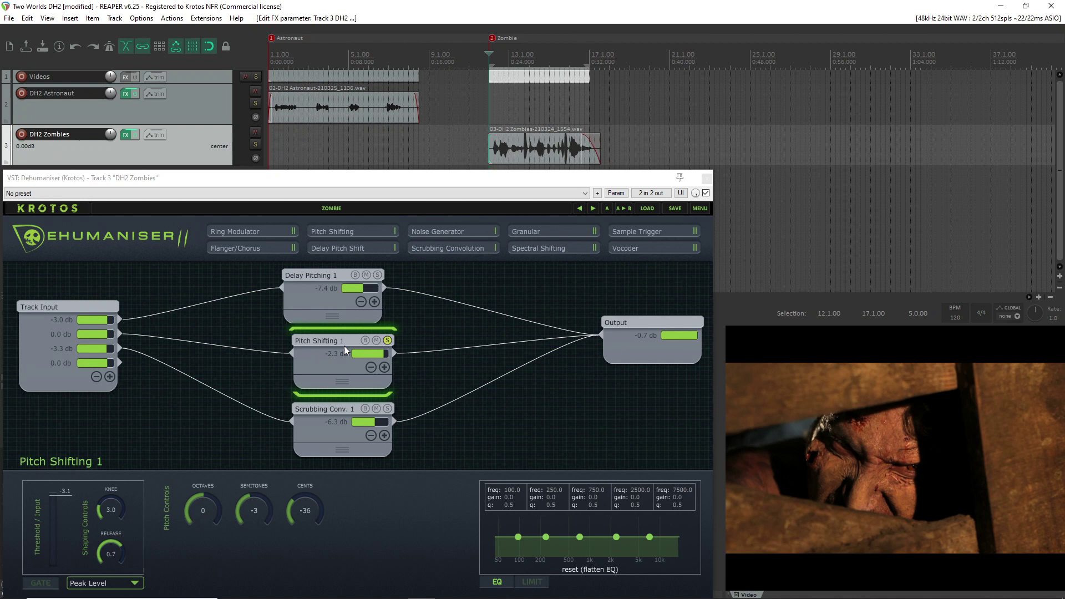
Solo Scrubbing Conv. 1, keep Dog_Growl_01.wav as its sample, and audition the zombie line.
click(359, 420)
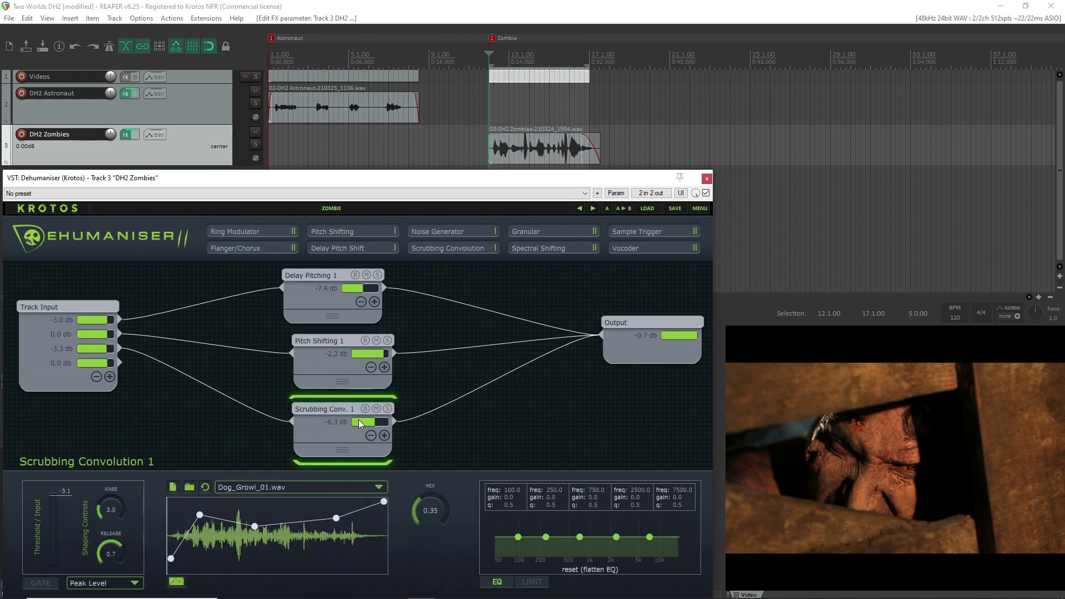
click(387, 408)
click(297, 487)
click(277, 488)
click(191, 152)
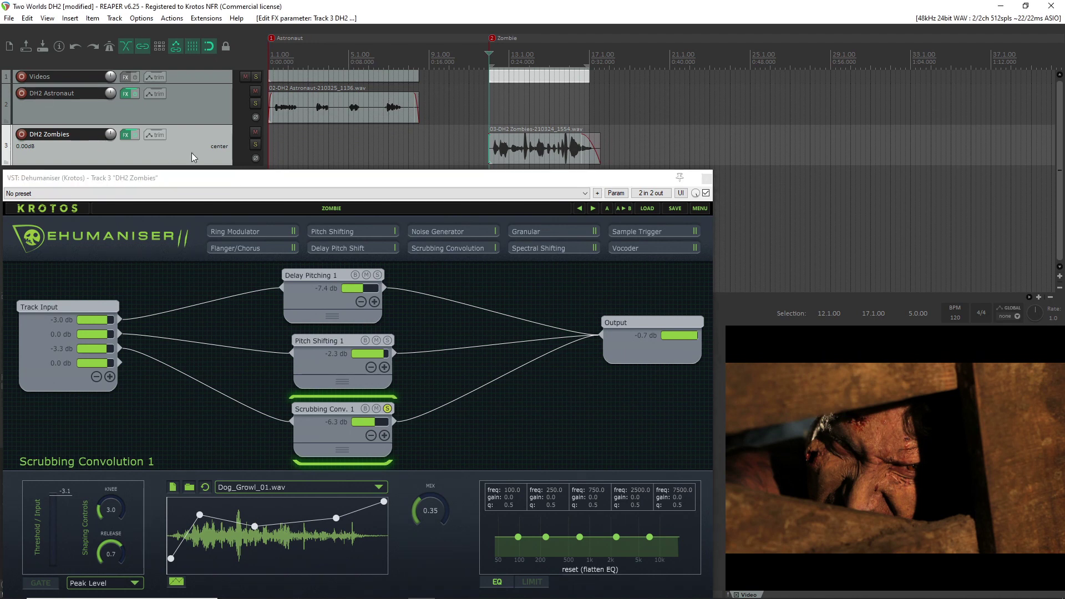
key(space)
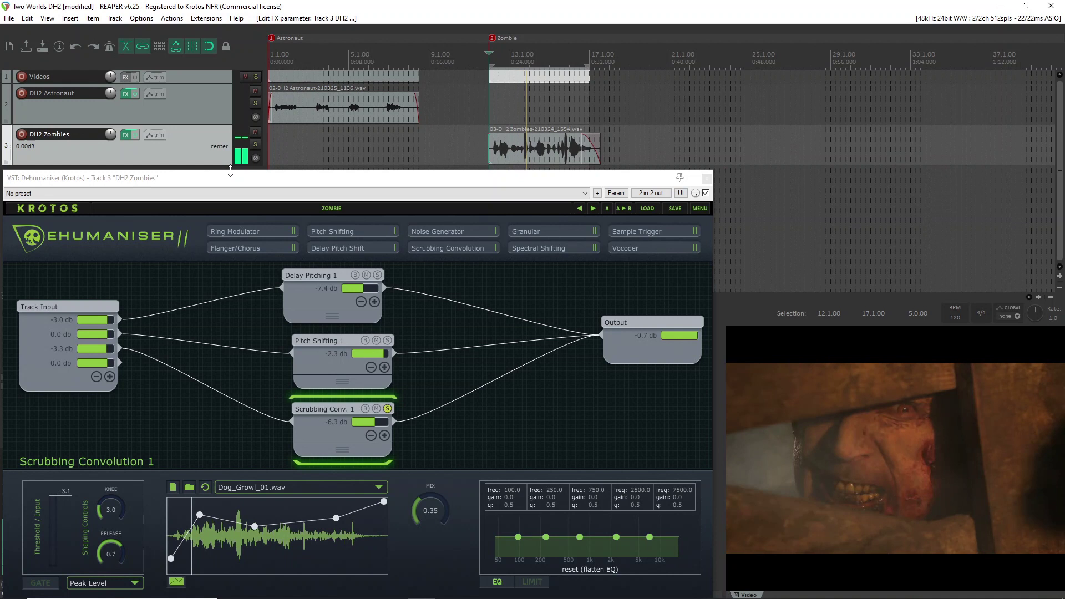
key(space)
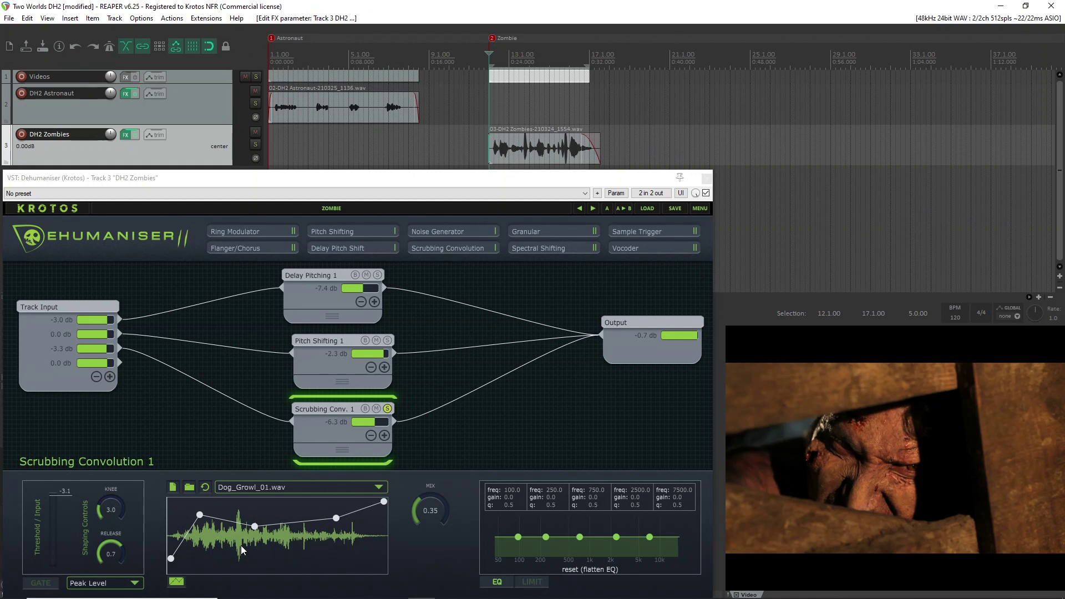
Reshape the second and third scrub-envelope points over Dog_Growl_01.wav while auditioning playback.
drag(199, 514, 200, 506)
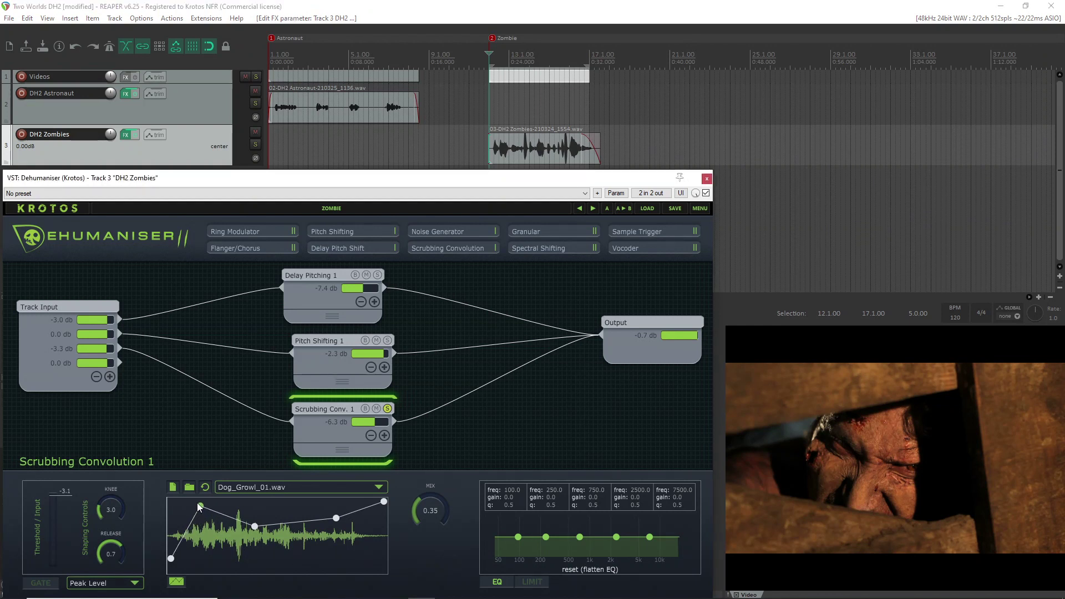
drag(254, 525, 263, 506)
drag(199, 507, 206, 553)
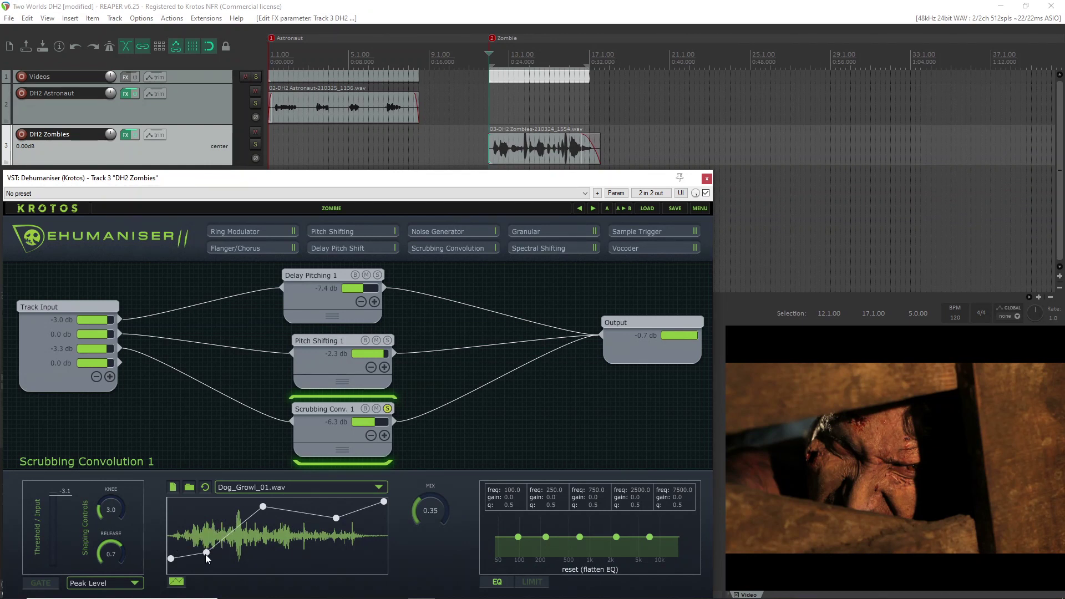
drag(206, 553, 202, 510)
key(space)
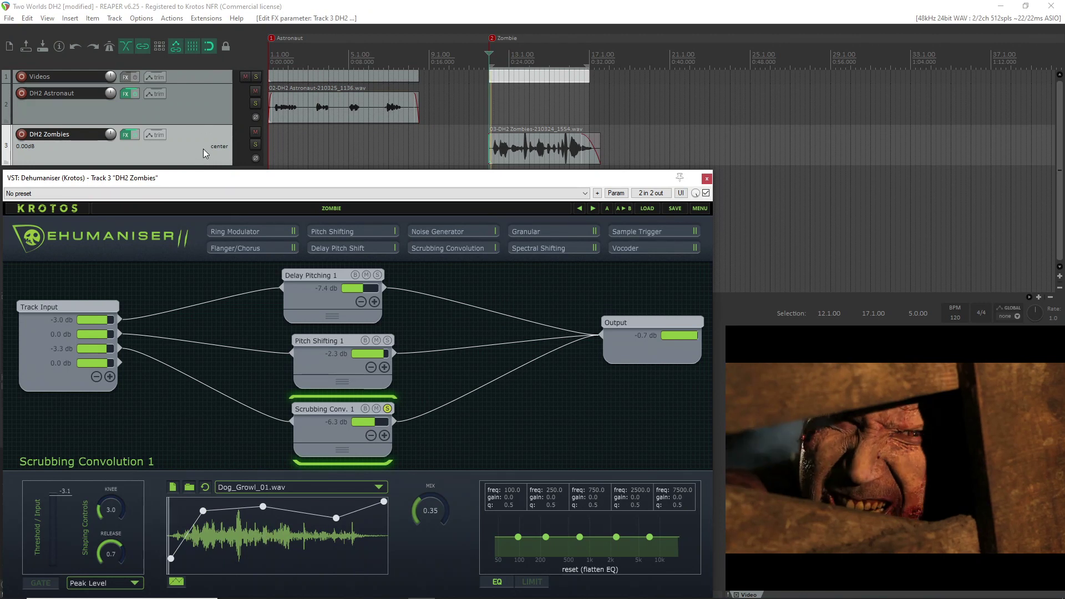
drag(203, 510, 270, 504)
drag(204, 504, 208, 559)
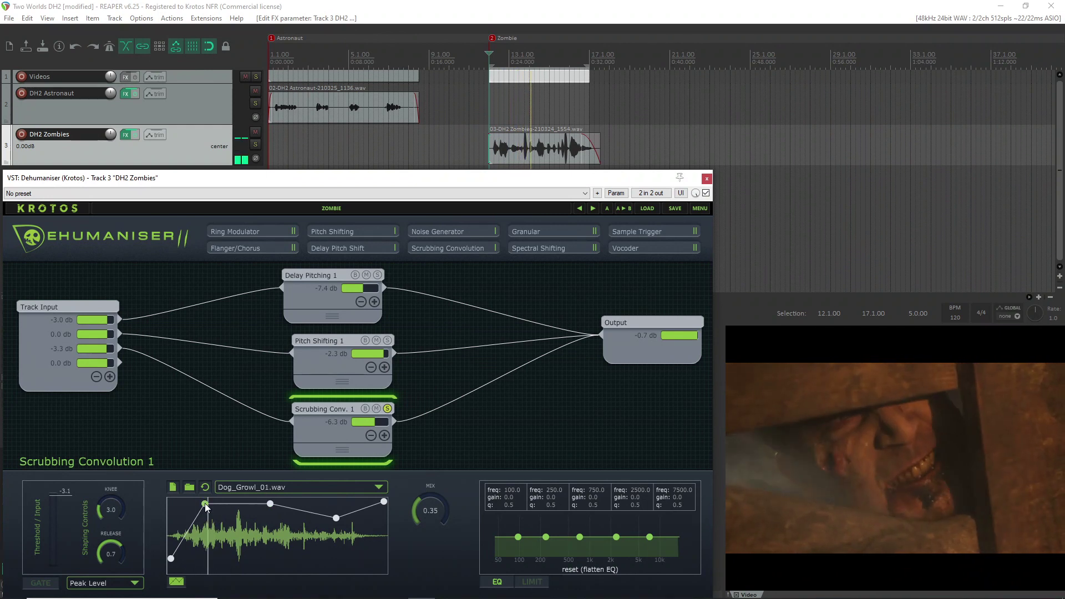
drag(270, 504, 257, 529)
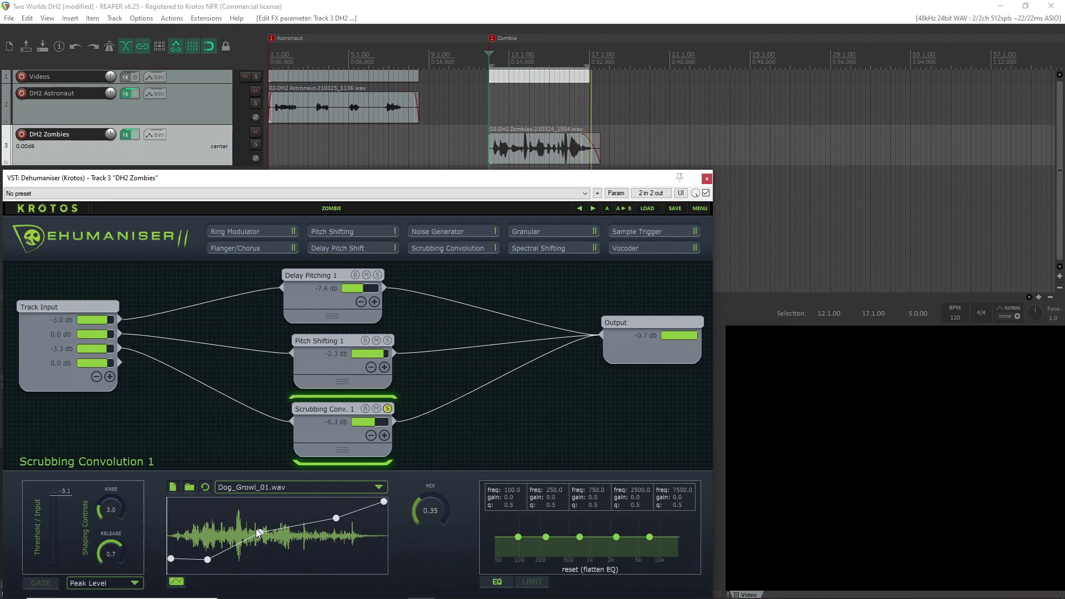
drag(208, 558, 202, 509)
drag(259, 535, 254, 528)
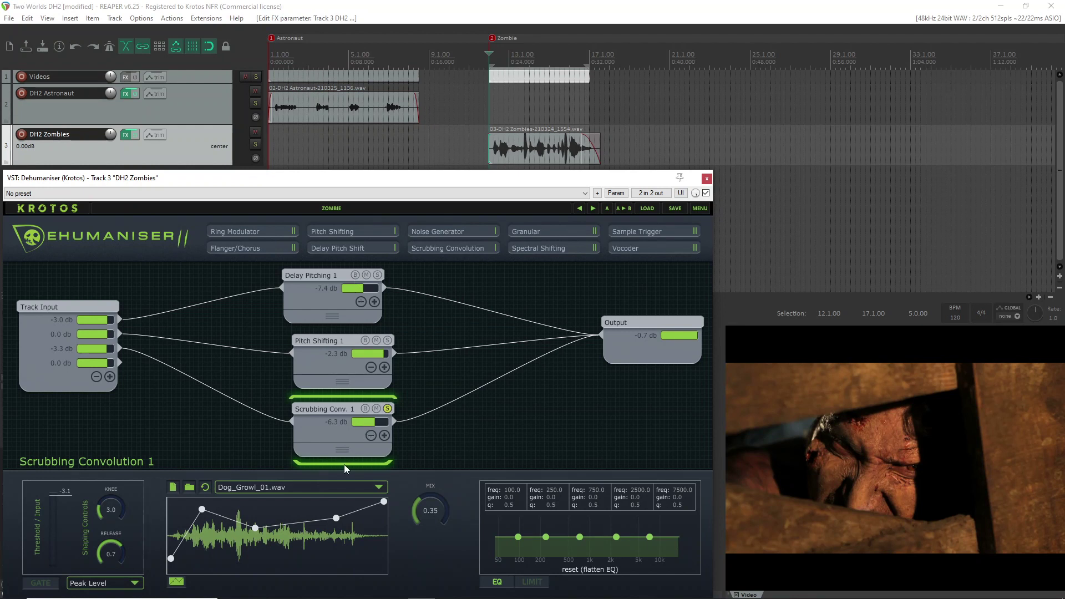
Unsolo Scrubbing Conv. 1, set it to -5.4 dB and Delay Pitching 1 to -11.6 dB.
click(387, 408)
click(195, 152)
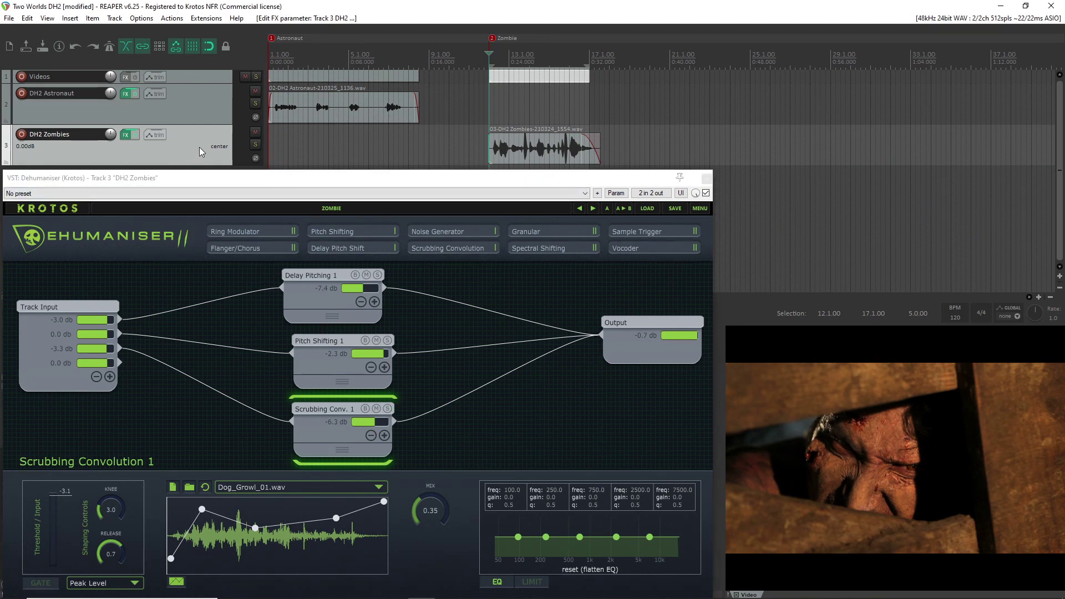
key(space)
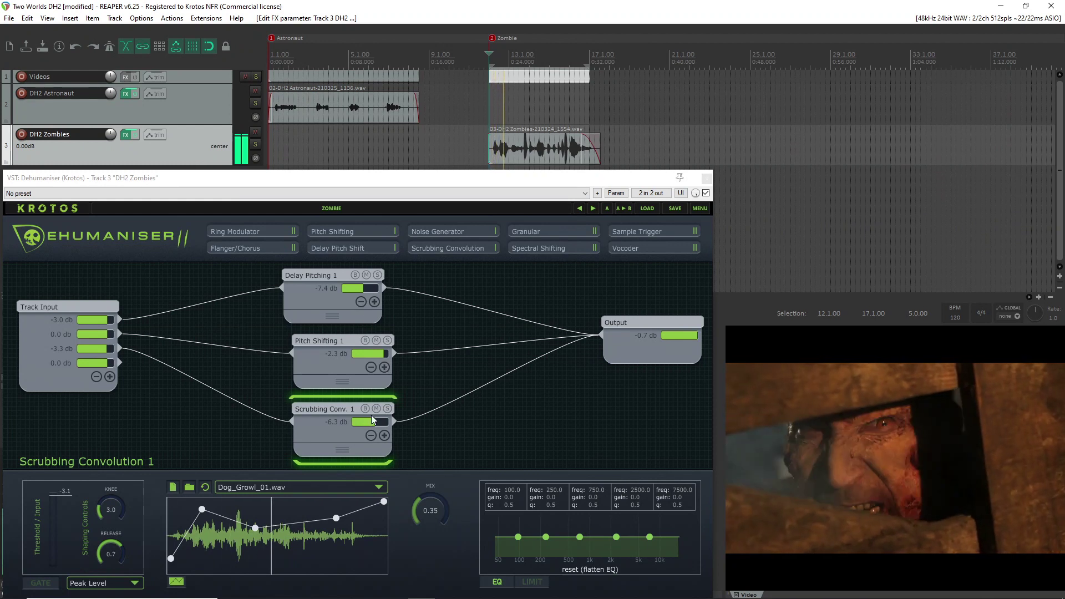
drag(371, 417, 375, 424)
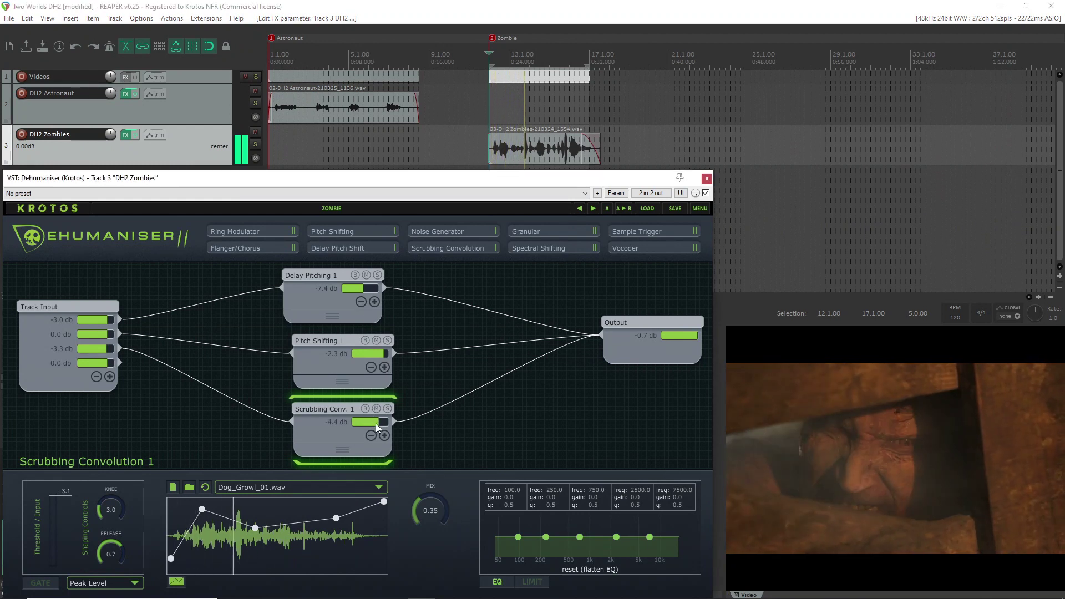
scroll(375, 424, down, 1)
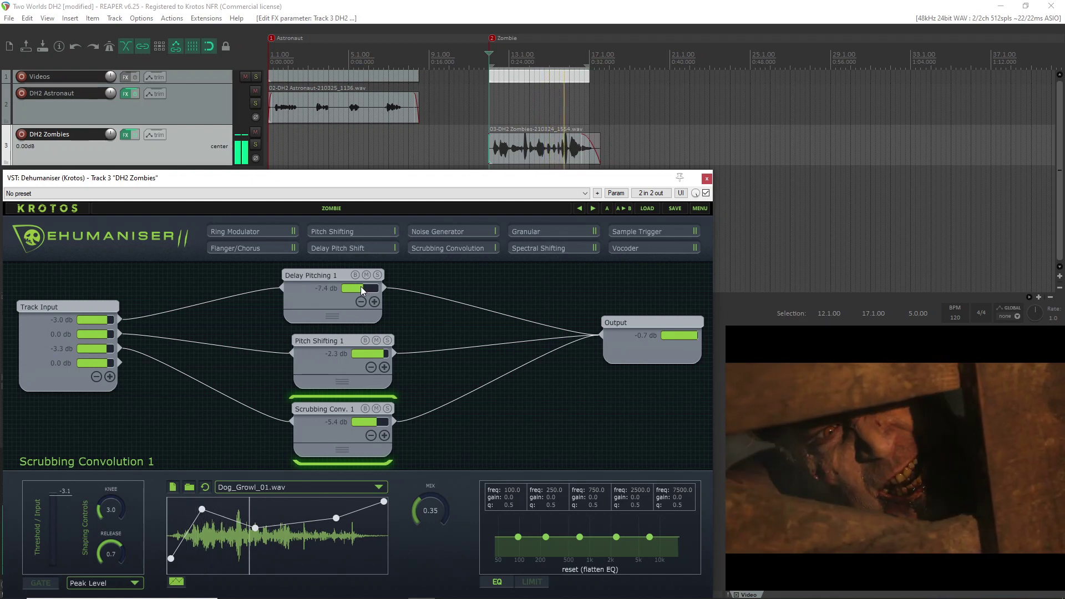
drag(360, 286, 356, 294)
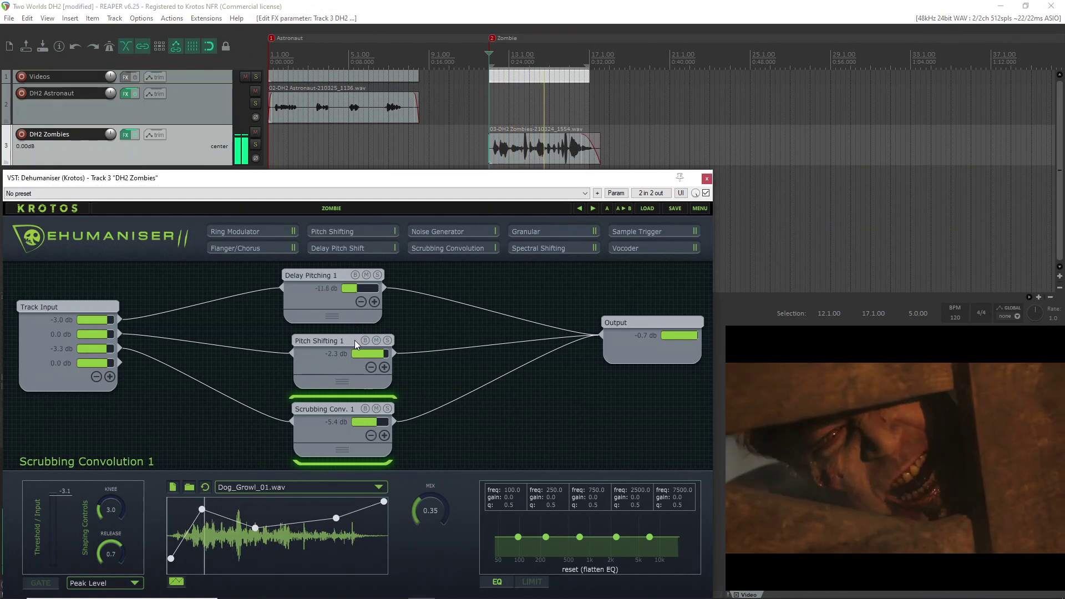
click(193, 148)
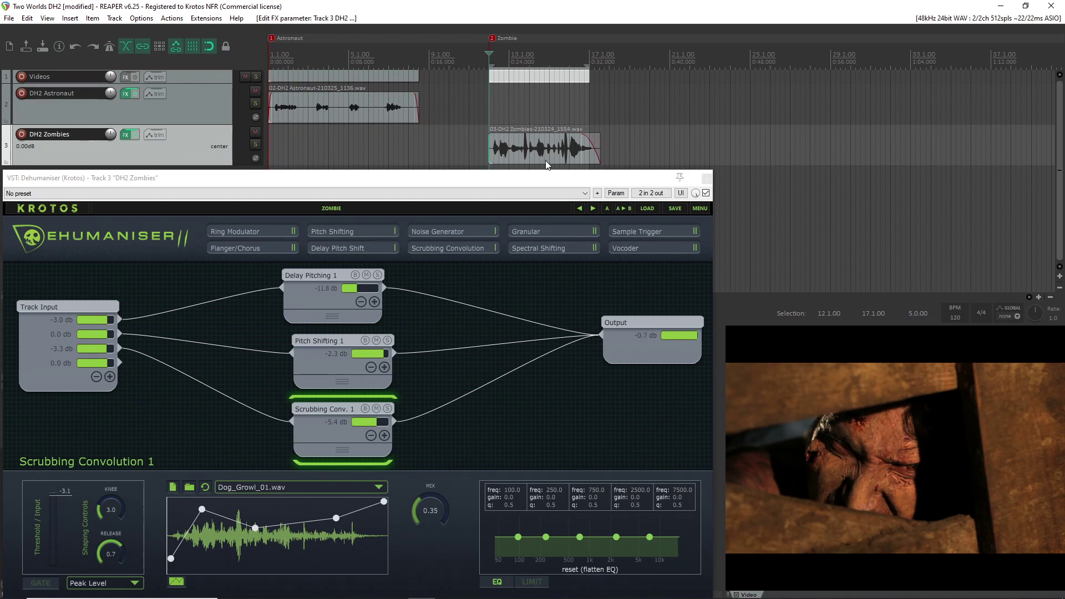
Delete the existing zombie clip on DH2 Zombies and record-arm that track.
click(538, 158)
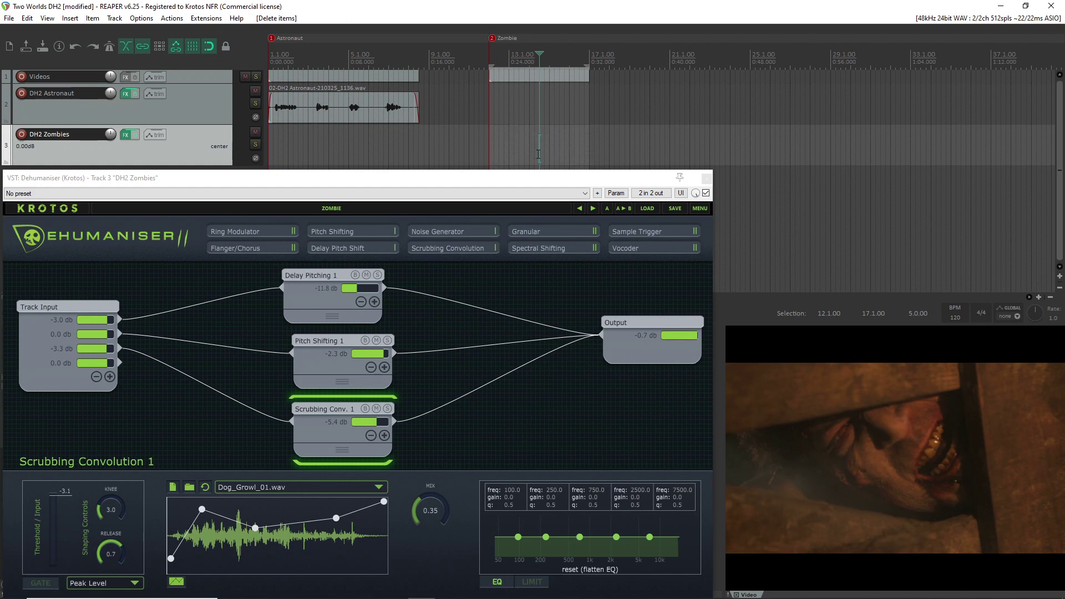
click(512, 80)
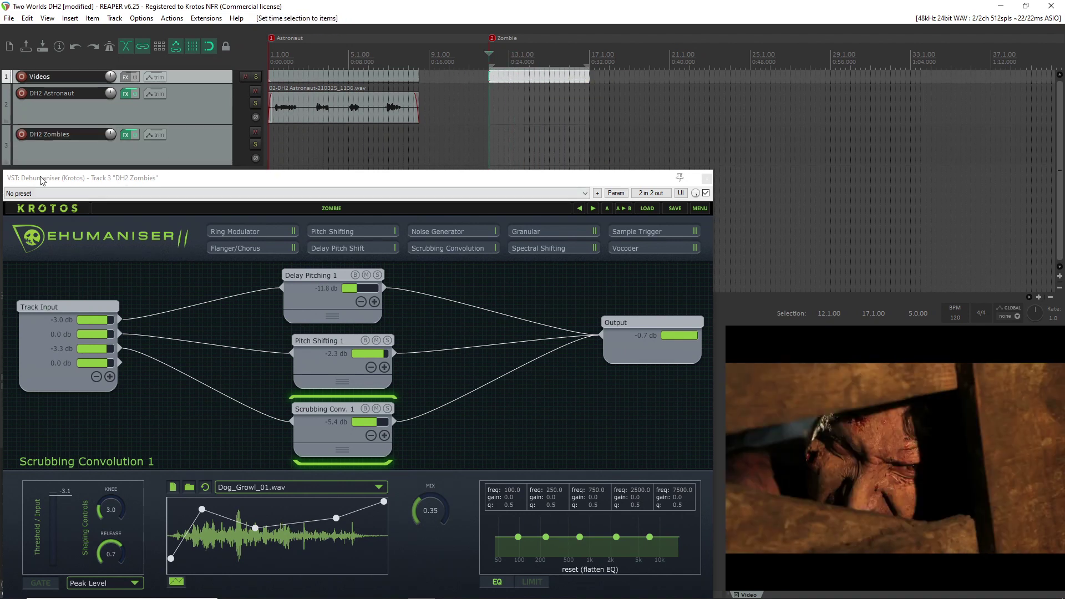
click(23, 134)
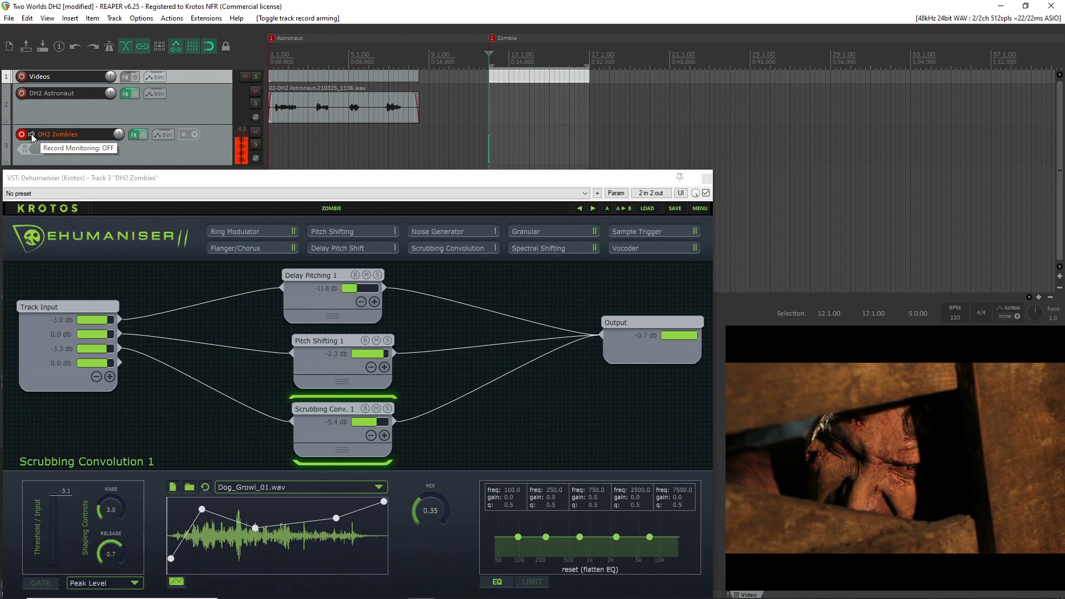
With DH2 Zombies armed and monitored through its effects, record a new 03-DH2 Zombies clip at the Zombie marker.
click(31, 134)
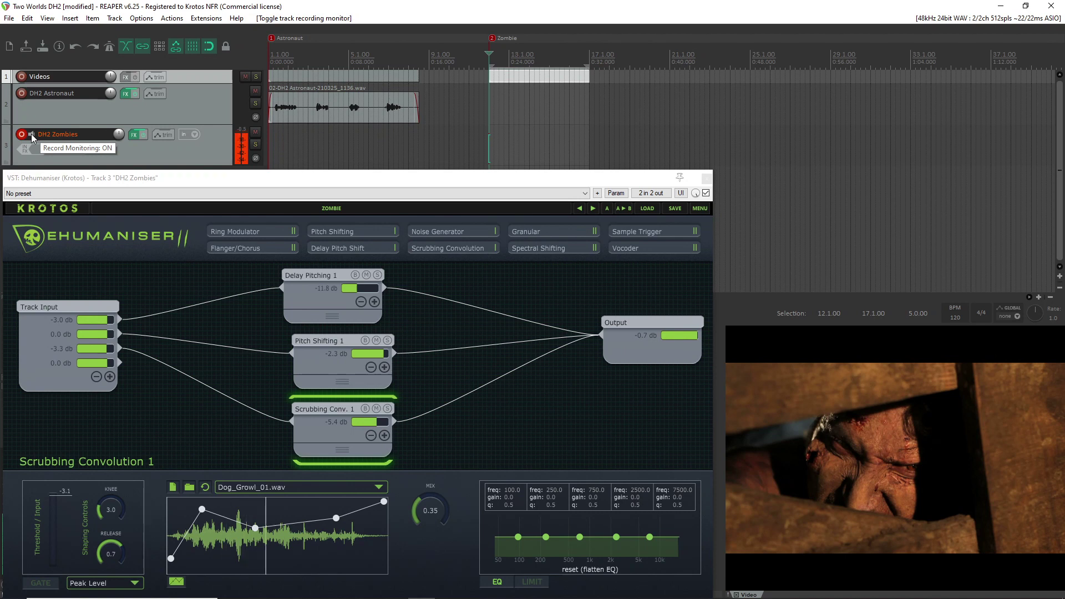
click(31, 134)
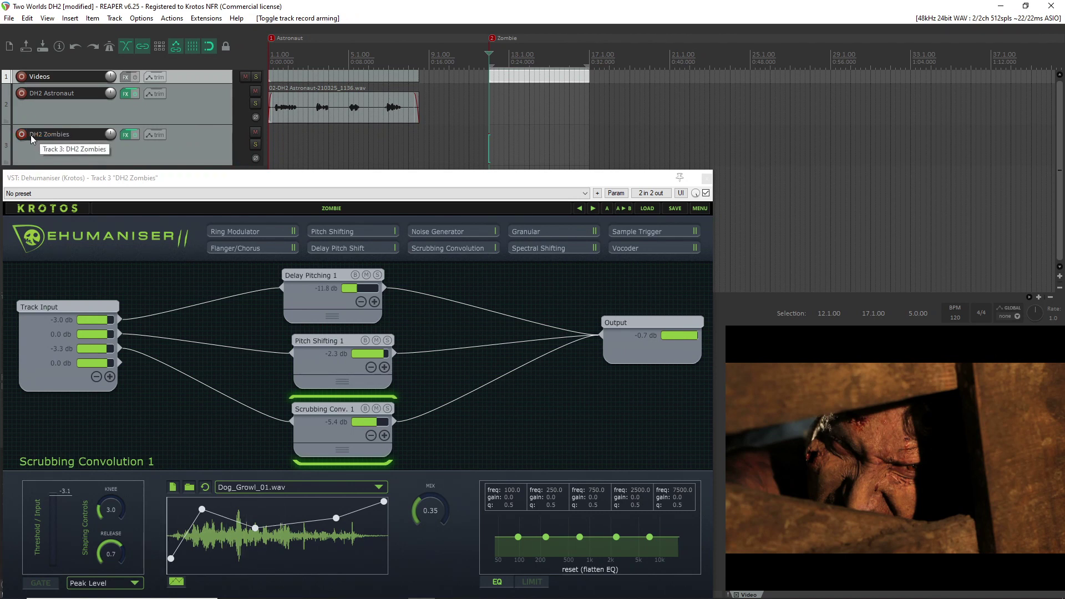
click(22, 135)
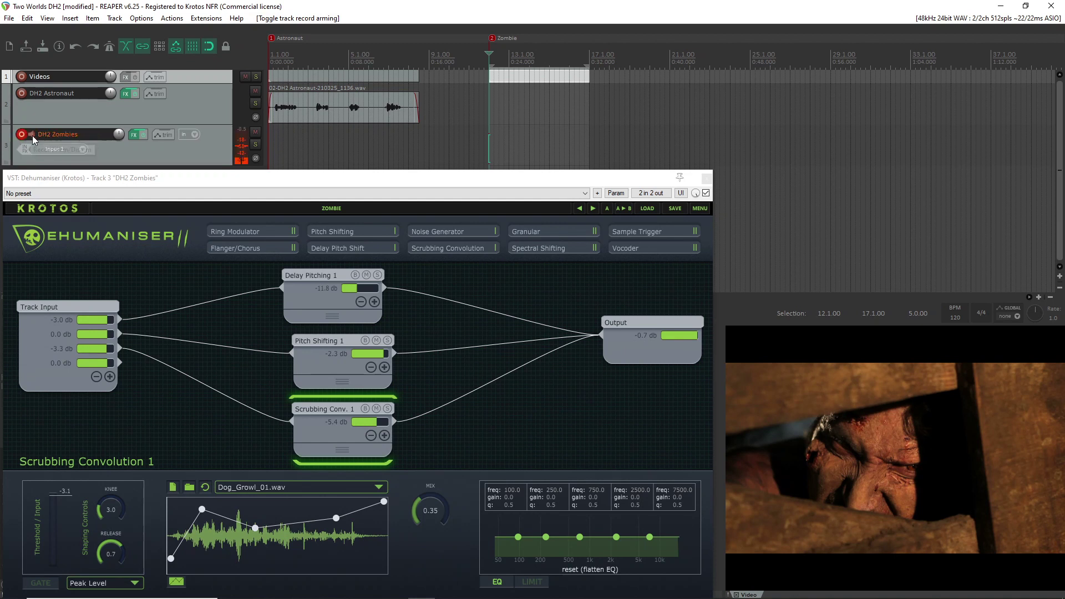
click(32, 135)
key(ctrl+r)
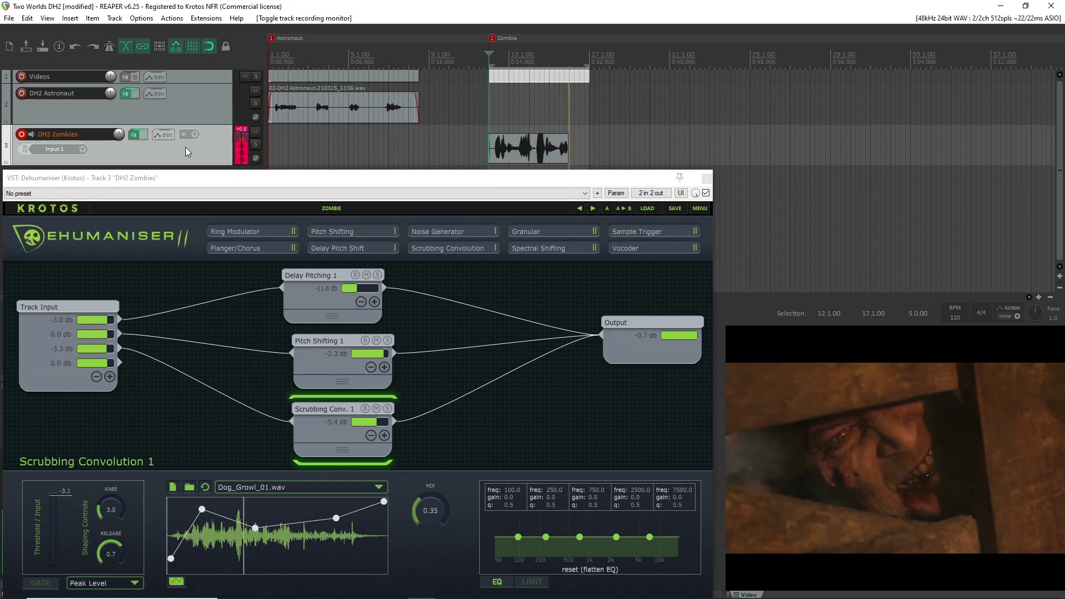
key(space)
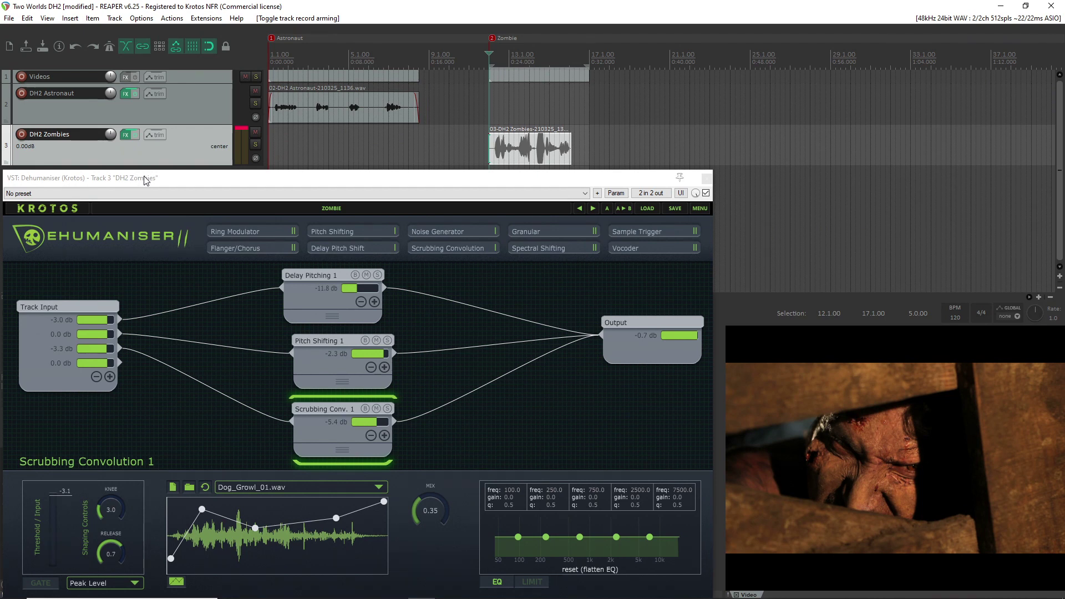